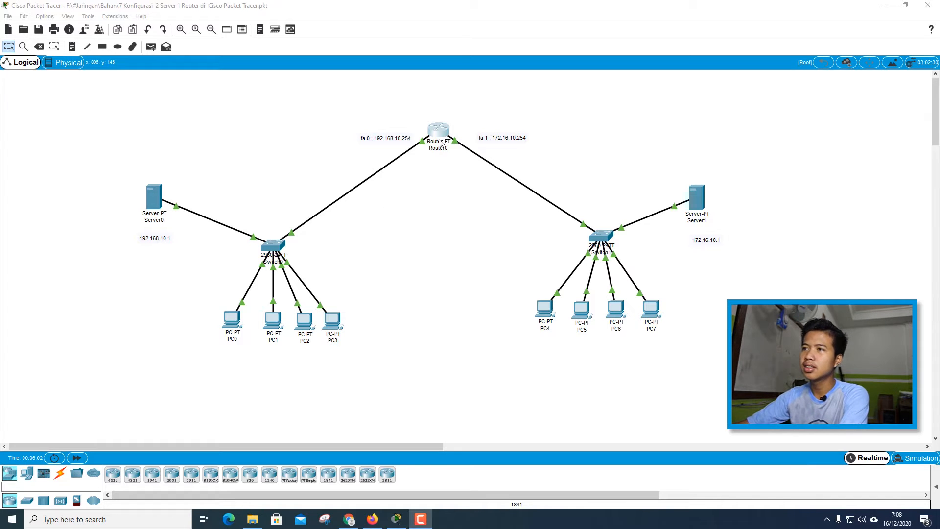
# Step: Examine the existing two-network topology, including the left-hand network and the router's fa 1 address label
pyautogui.moveTo(438, 135); pyautogui.dragTo(438, 141)
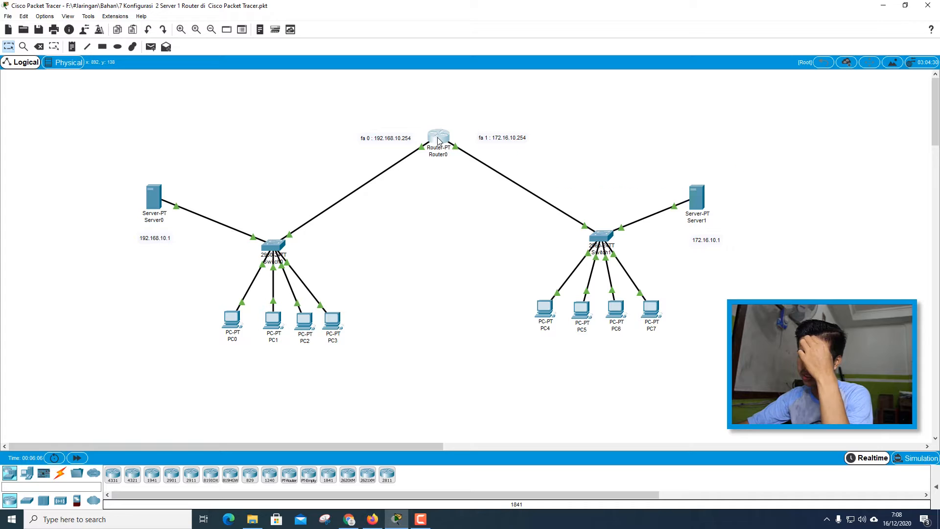
pyautogui.moveTo(92, 170); pyautogui.dragTo(375, 378)
pyautogui.click(415, 263)
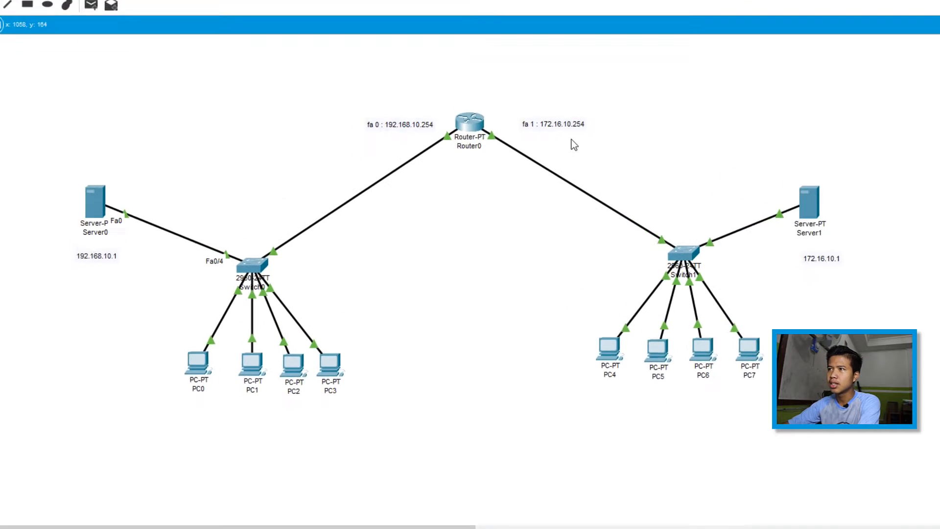
pyautogui.doubleClick(601, 117)
pyautogui.moveTo(632, 113); pyautogui.dragTo(575, 112)
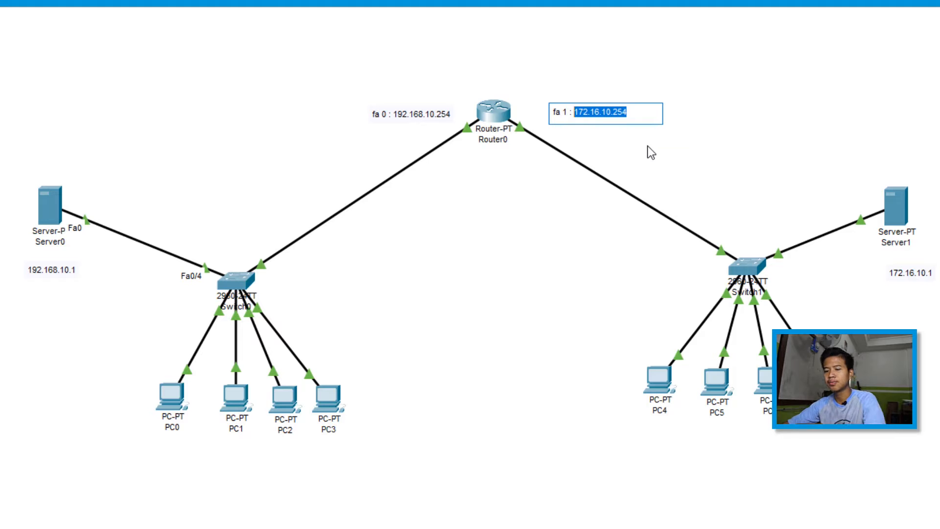
pyautogui.click(612, 318)
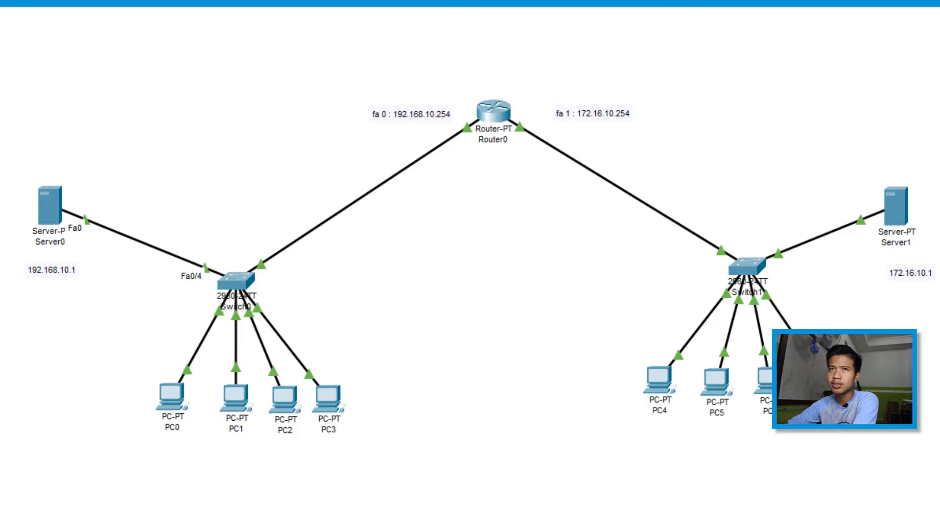
# Step: Start a new network, saving the existing one, and place a PT-Router in the upper middle of the workspace
pyautogui.click(0, 2)
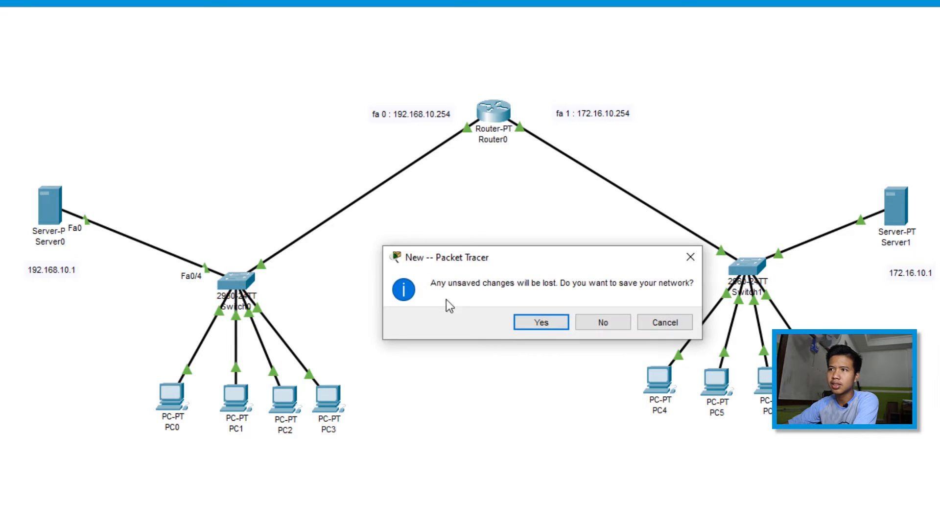
pyautogui.click(541, 323)
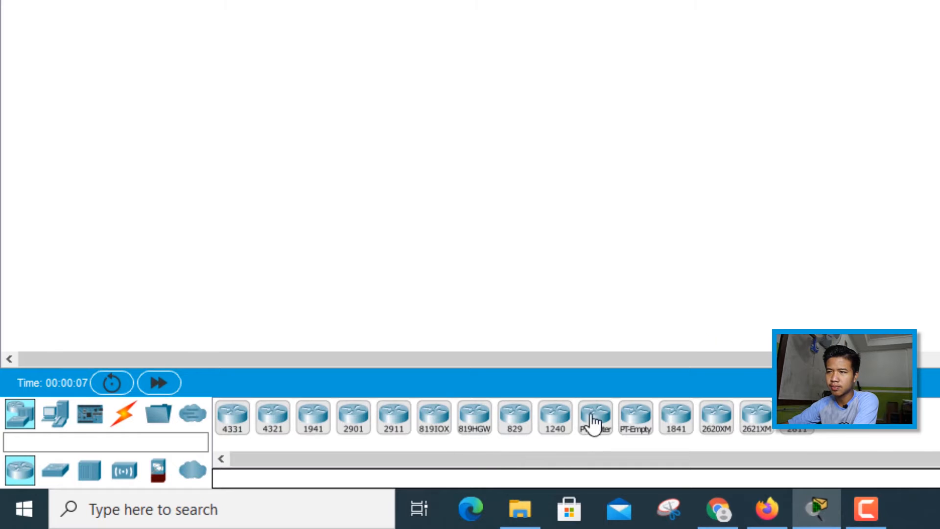
pyautogui.click(595, 420)
pyautogui.click(432, 135)
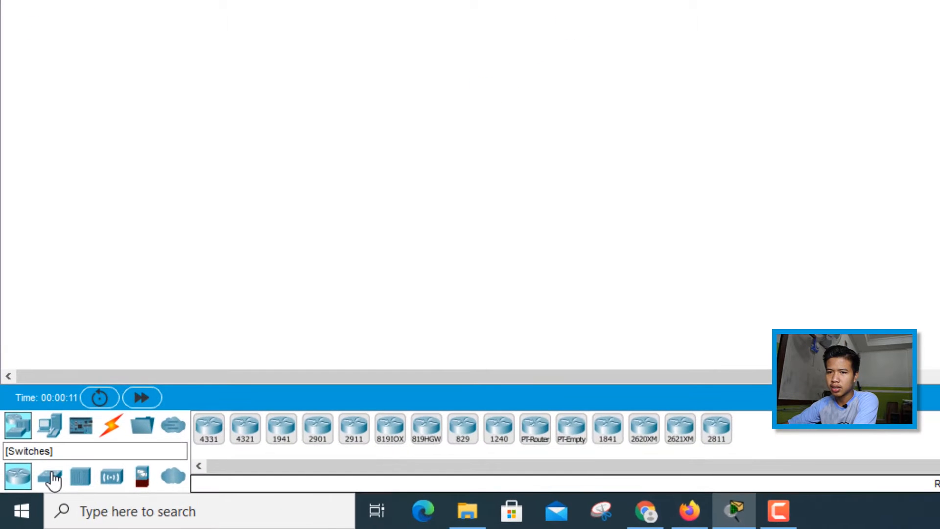
# Step: Place two PT-Switch devices below the router, one to its left and one to its right
pyautogui.click(52, 477)
pyautogui.click(246, 431)
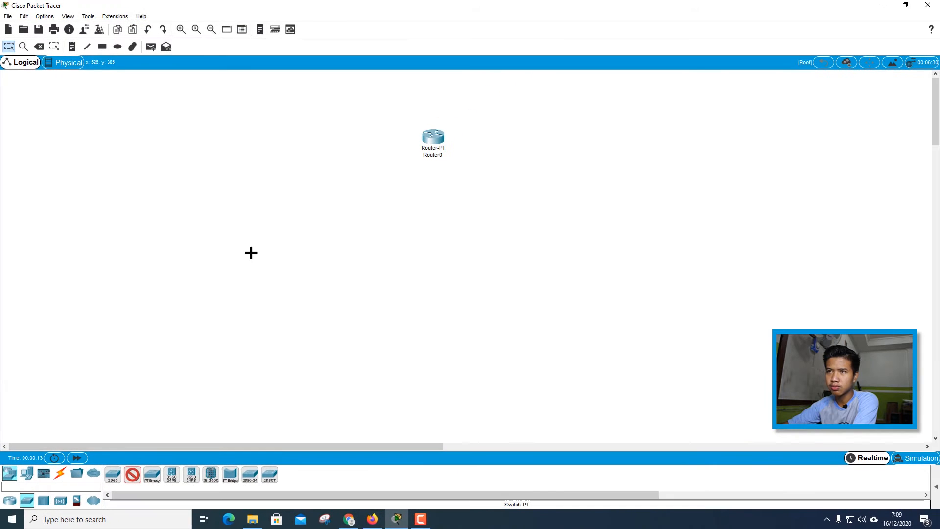
pyautogui.click(258, 250)
pyautogui.click(132, 478)
pyautogui.click(572, 248)
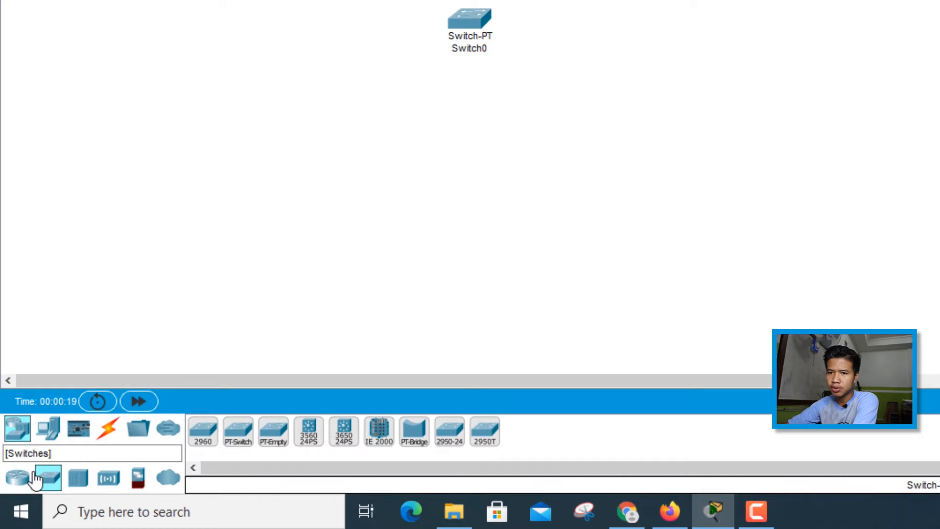
# Step: Place two PCs and two laptops in a row below Switch0
pyautogui.click(49, 429)
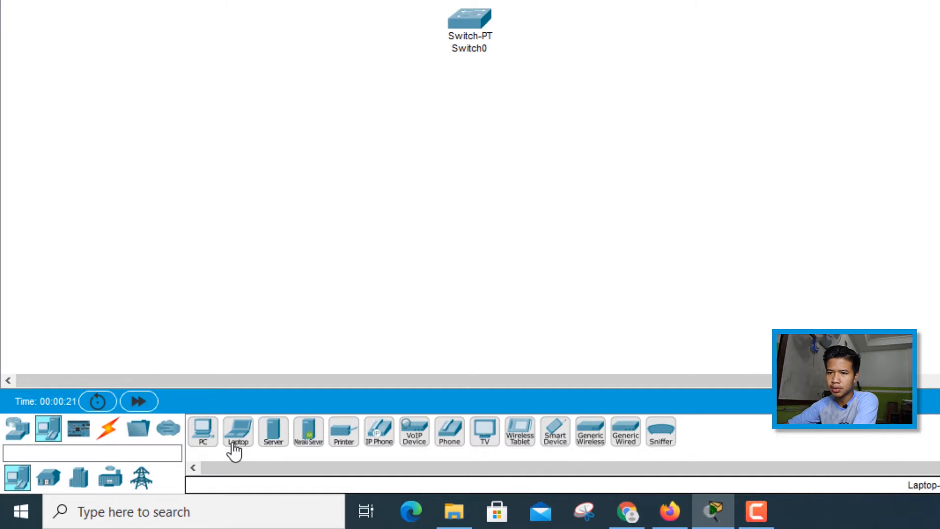
pyautogui.click(204, 434)
pyautogui.click(318, 188)
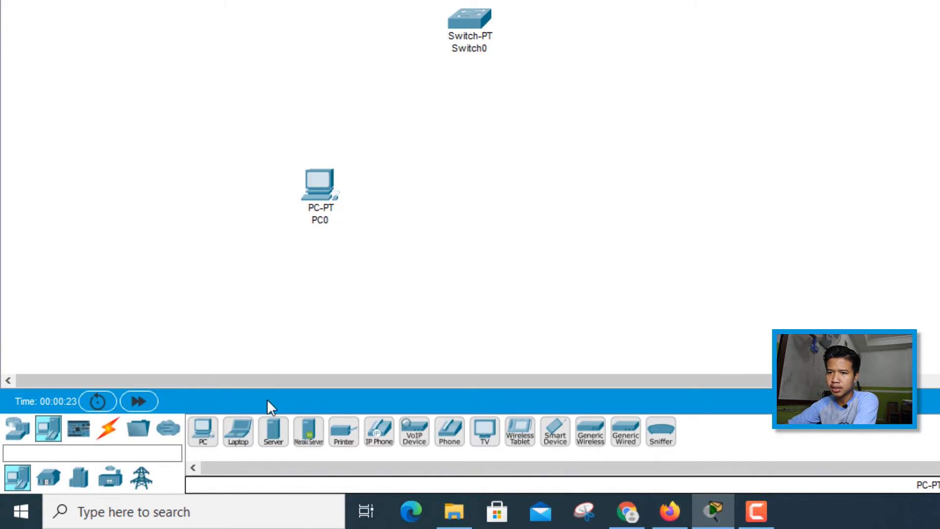
pyautogui.click(233, 440)
pyautogui.click(400, 181)
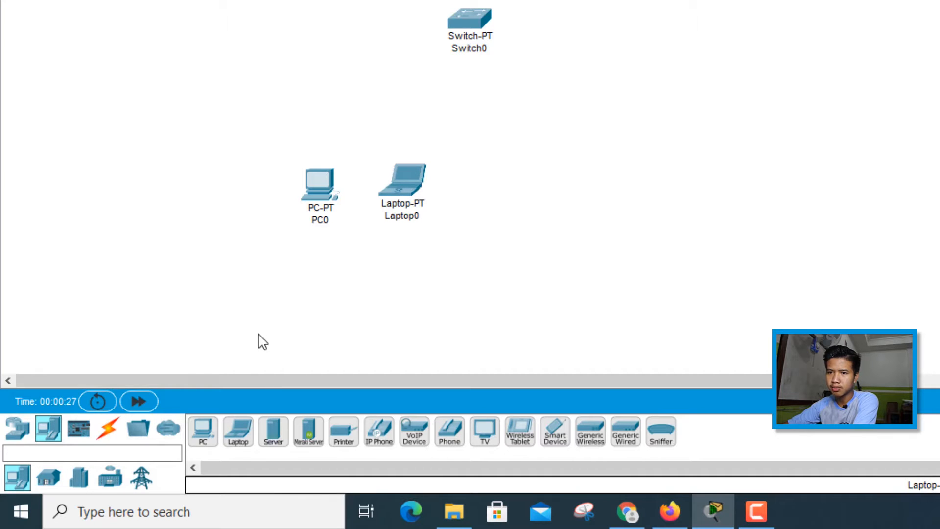
pyautogui.click(203, 431)
pyautogui.click(248, 191)
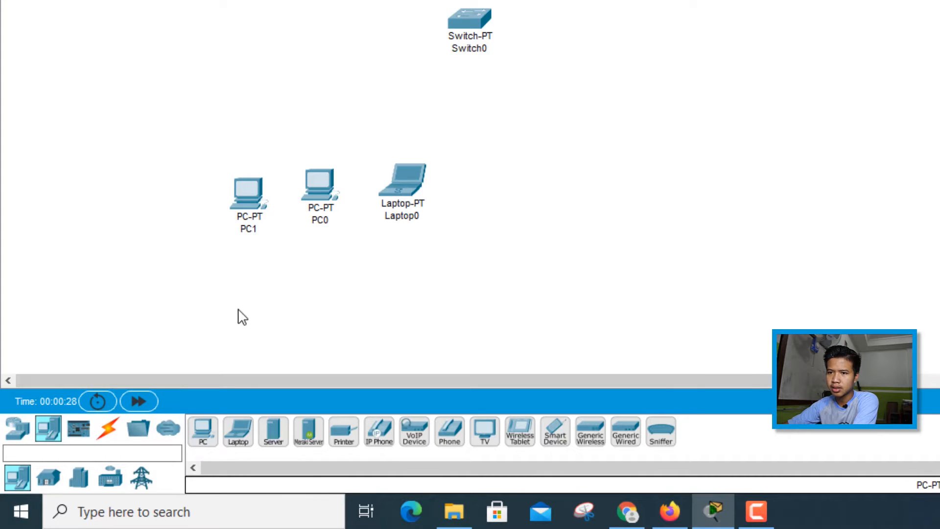
pyautogui.click(227, 433)
pyautogui.click(484, 184)
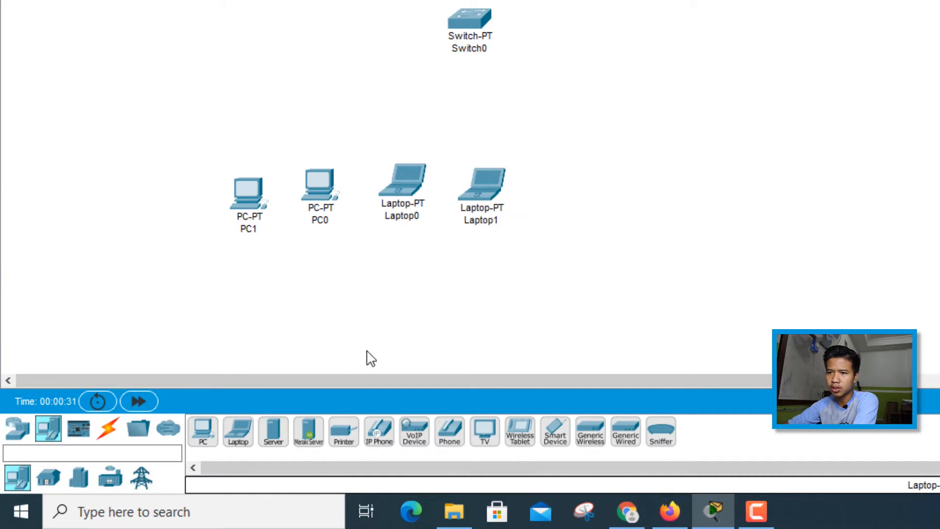
# Step: Place two PCs and two laptops in a row below Switch1
pyautogui.click(201, 441)
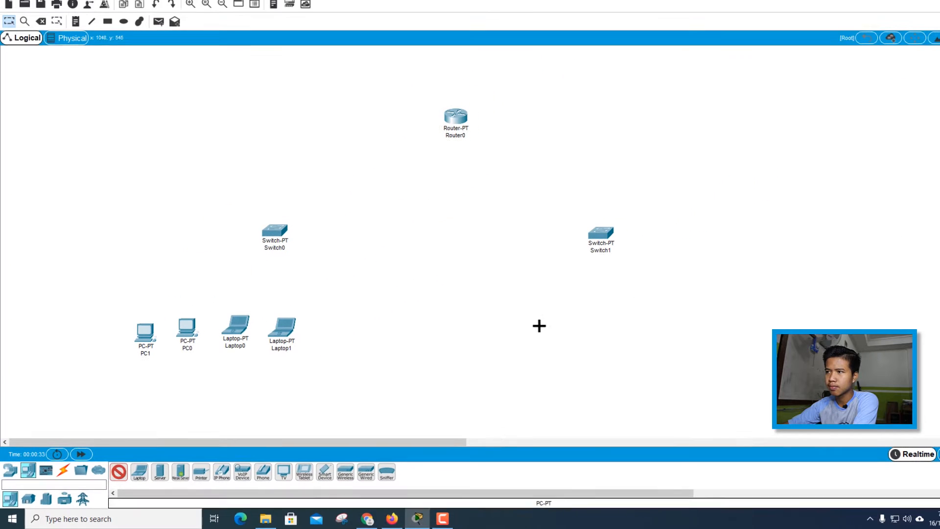
pyautogui.click(540, 326)
pyautogui.click(118, 474)
pyautogui.click(571, 336)
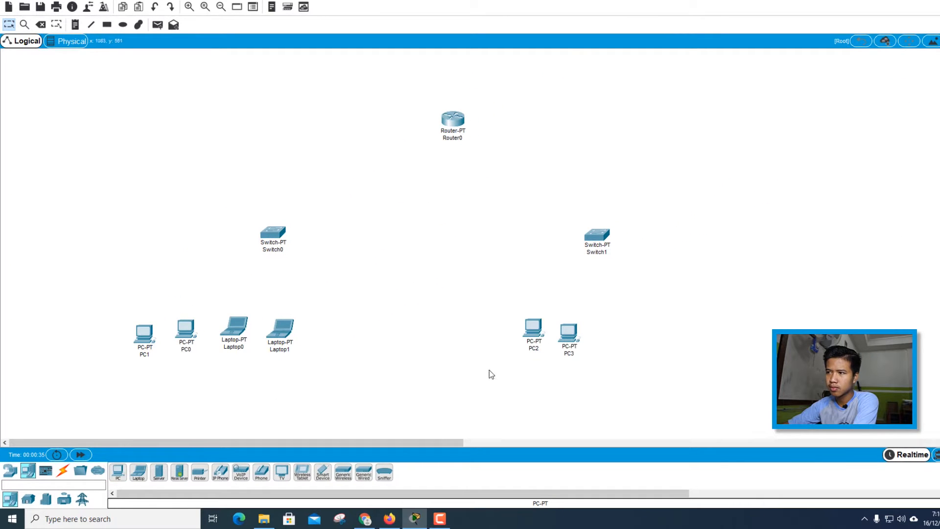
pyautogui.click(138, 472)
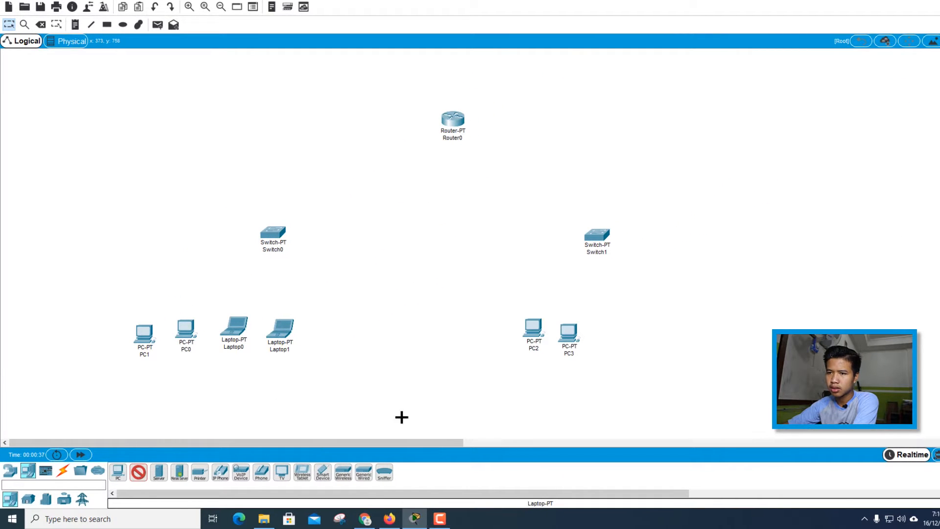
pyautogui.click(615, 332)
pyautogui.click(139, 473)
pyautogui.click(671, 333)
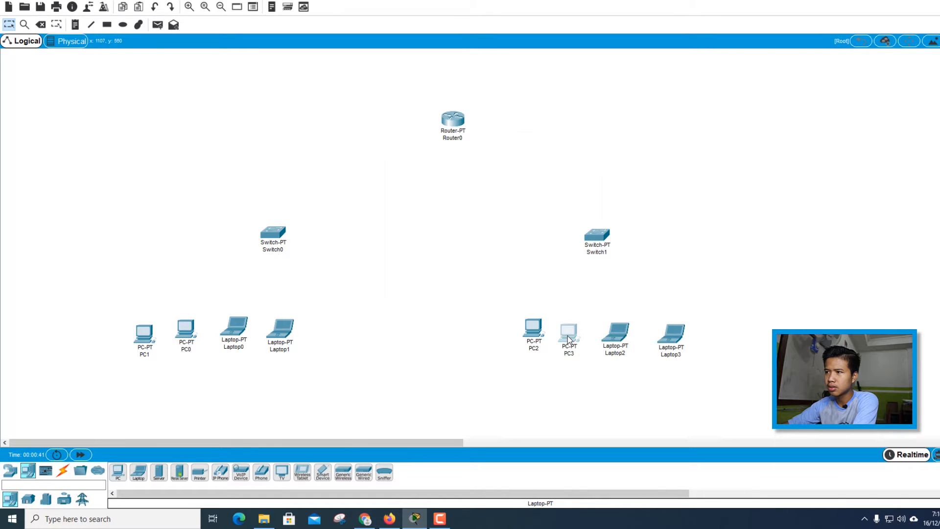
# Step: Move PC2 down slightly to line up with its row, and shift the four left-hand end devices further under Switch0
pyautogui.click(568, 336)
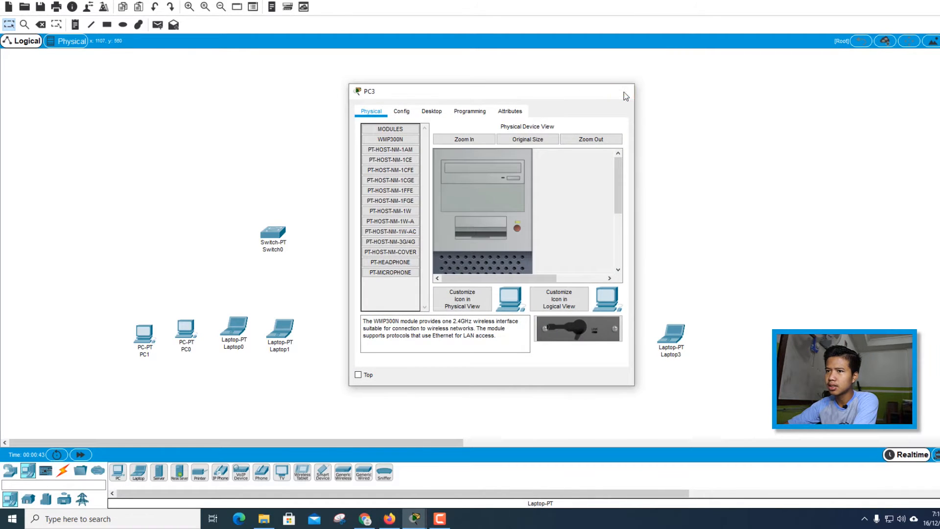
pyautogui.click(623, 91)
pyautogui.moveTo(539, 323); pyautogui.dragTo(537, 334)
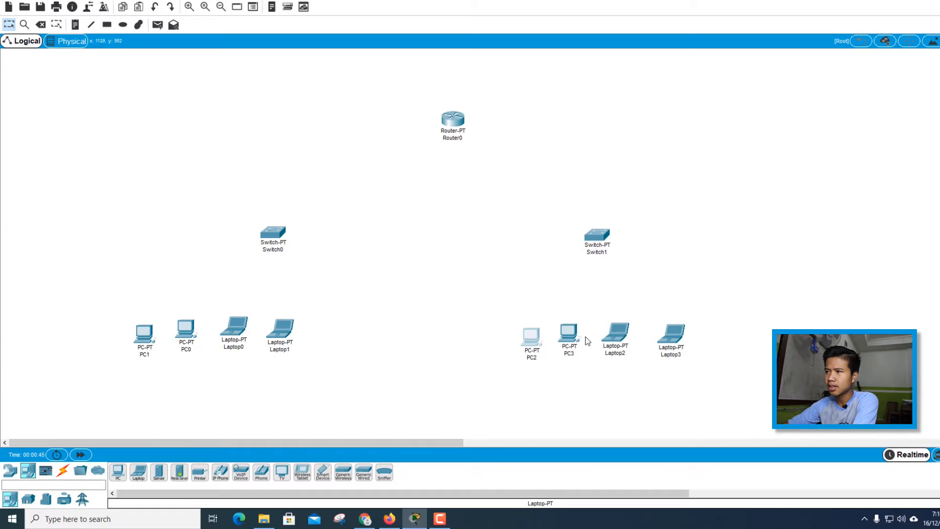
pyautogui.moveTo(327, 359); pyautogui.dragTo(116, 306)
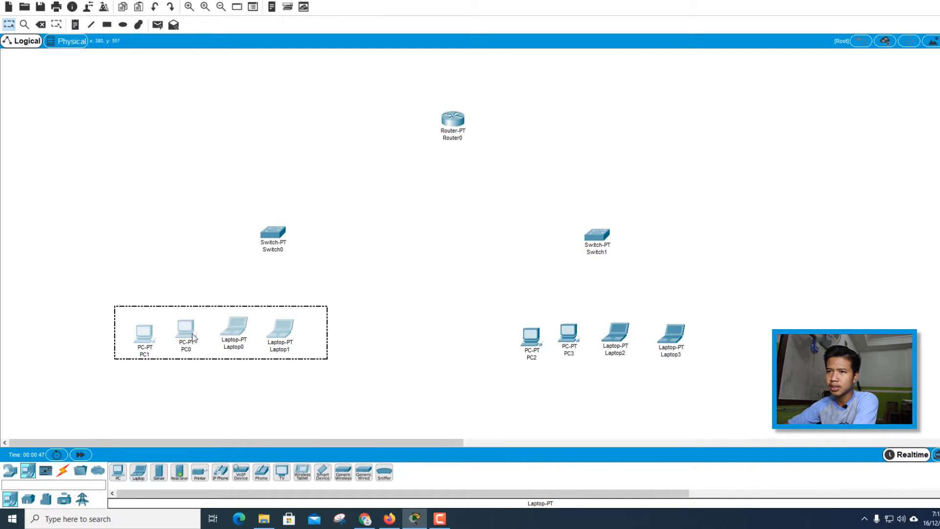
pyautogui.moveTo(182, 335); pyautogui.dragTo(227, 343)
pyautogui.click(195, 278)
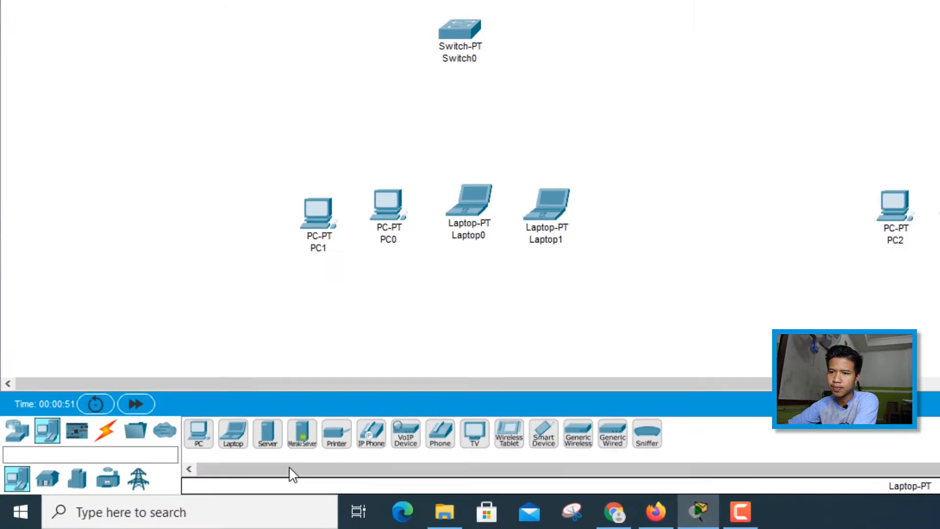
# Step: Place one server to the left of Switch0 and another to the right of Switch1
pyautogui.click(162, 471)
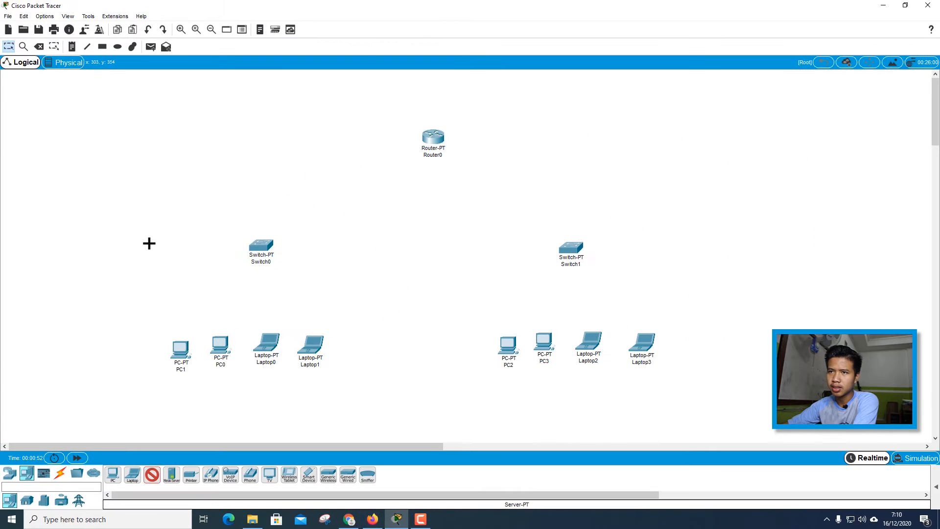
pyautogui.click(149, 244)
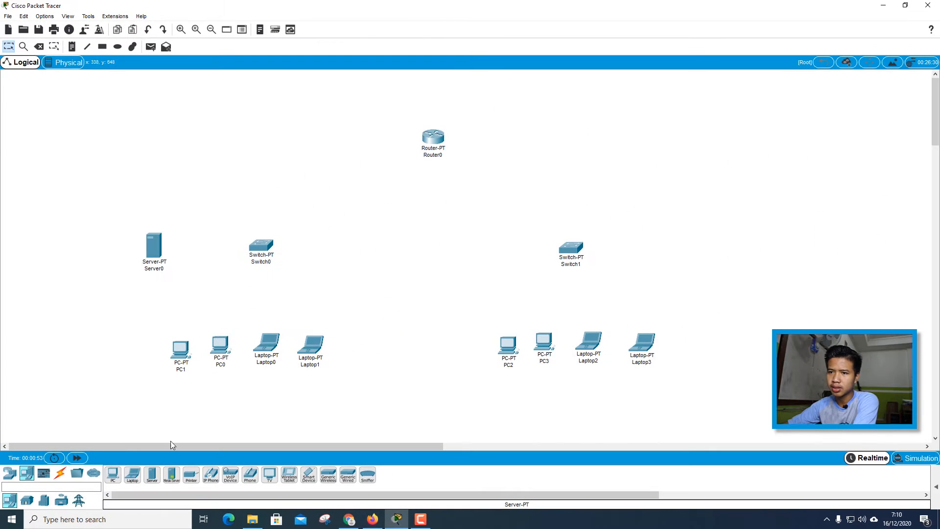
pyautogui.click(677, 251)
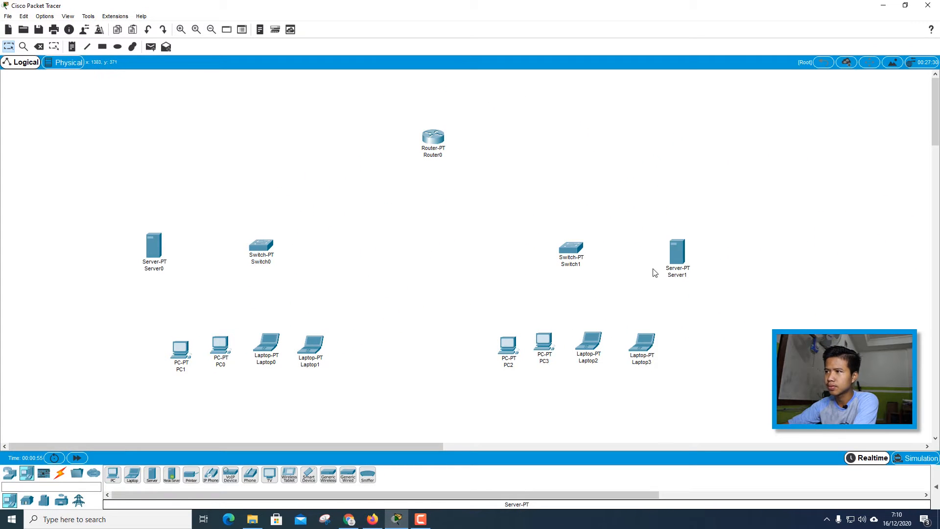
# Step: Connect PC1 to Switch0 with a copper straight-through cable
pyautogui.click(60, 473)
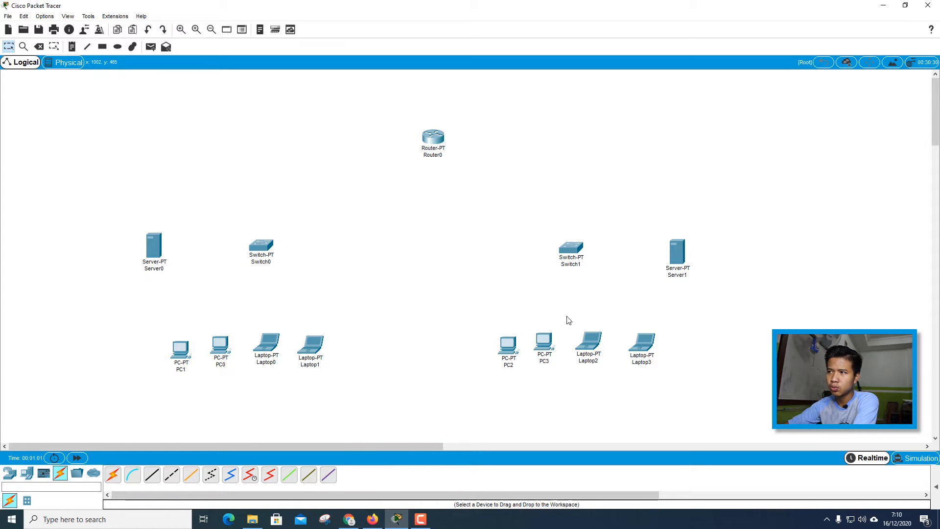
pyautogui.click(149, 476)
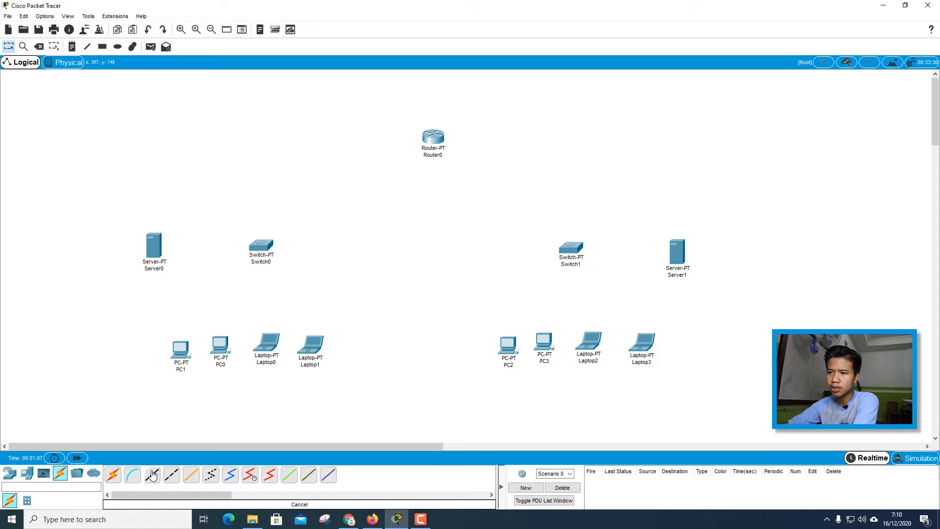
pyautogui.click(181, 350)
pyautogui.click(216, 386)
pyautogui.click(260, 245)
pyautogui.click(294, 273)
# Step: Connect PC0 to Switch0 with a copper straight-through cable
pyautogui.click(152, 479)
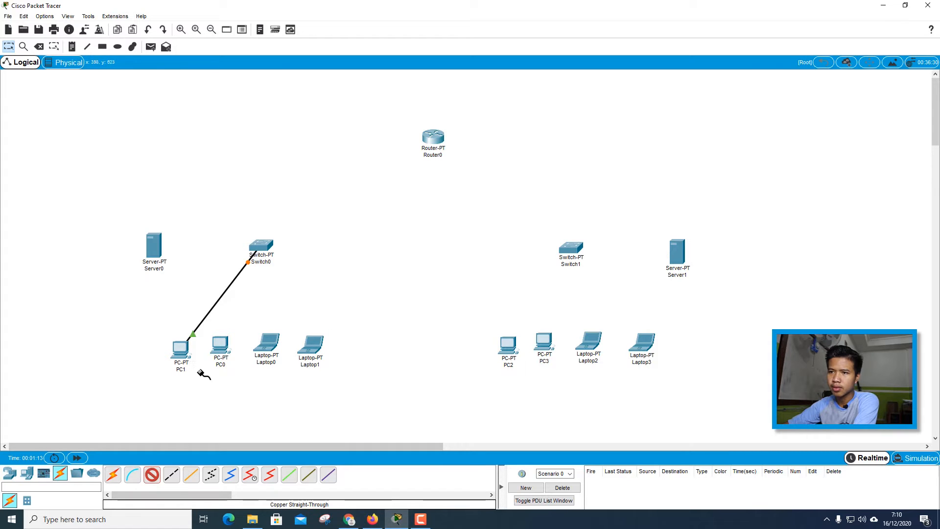
pyautogui.click(223, 343)
pyautogui.click(253, 367)
pyautogui.click(261, 246)
pyautogui.click(284, 268)
# Step: Connect Laptop0 to Switch0's FastEthernet2/1 port with a copper straight-through cable
pyautogui.click(152, 475)
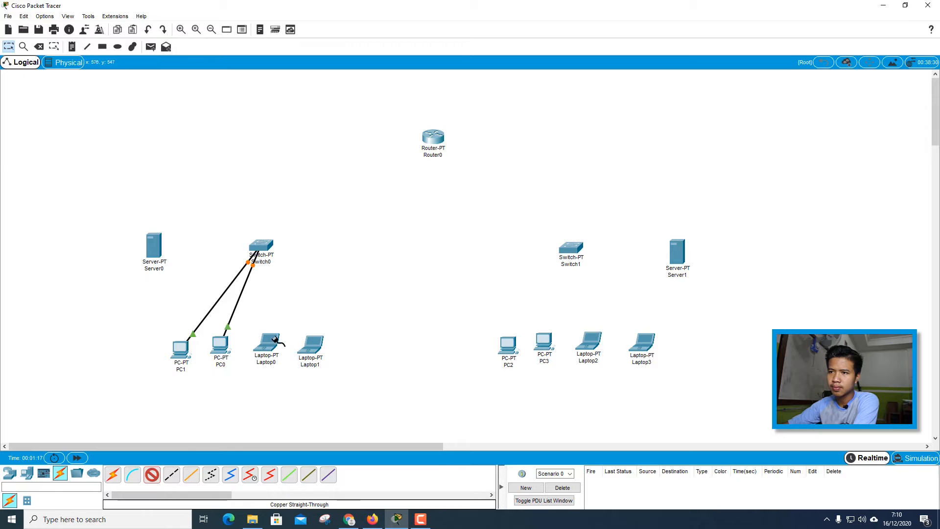
pyautogui.click(268, 342)
pyautogui.click(296, 372)
pyautogui.click(261, 246)
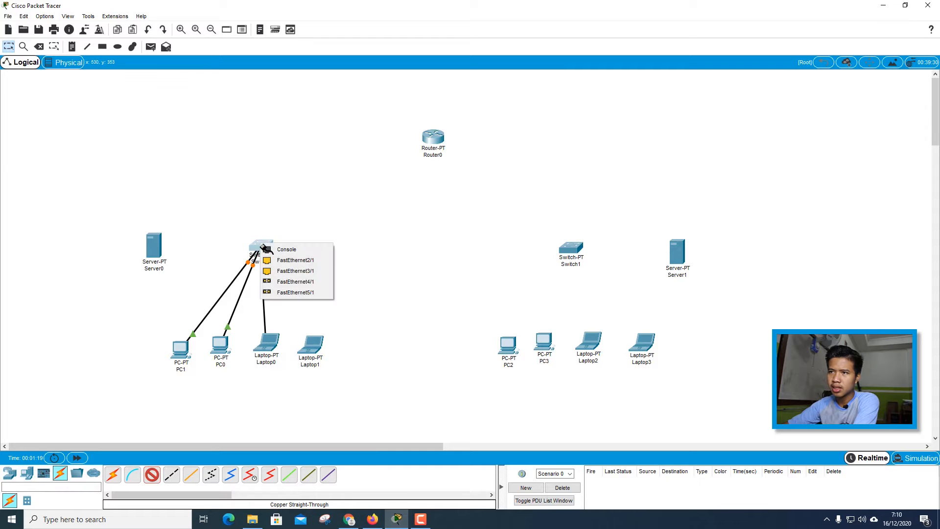
pyautogui.click(283, 261)
# Step: Connect Laptop1 to Switch0 with a copper straight-through cable
pyautogui.click(152, 476)
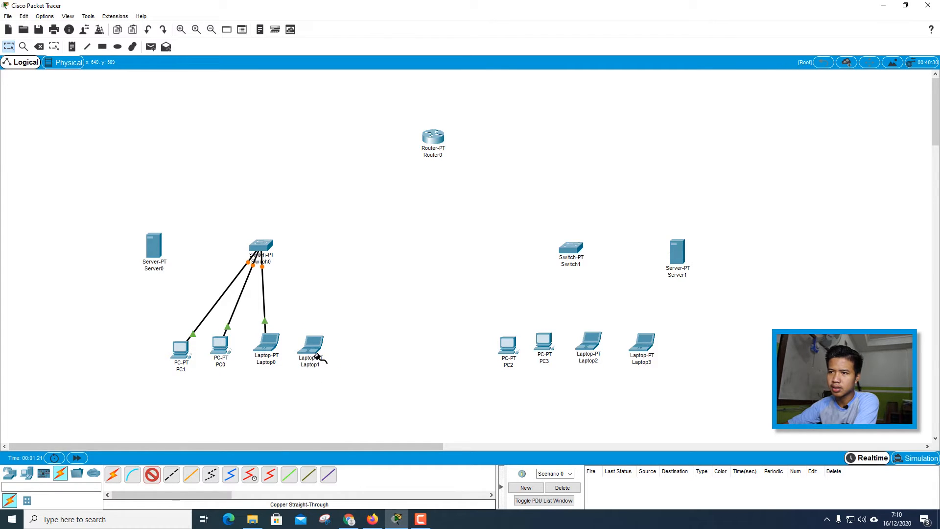
pyautogui.click(313, 343)
pyautogui.click(346, 378)
pyautogui.click(263, 246)
pyautogui.click(285, 265)
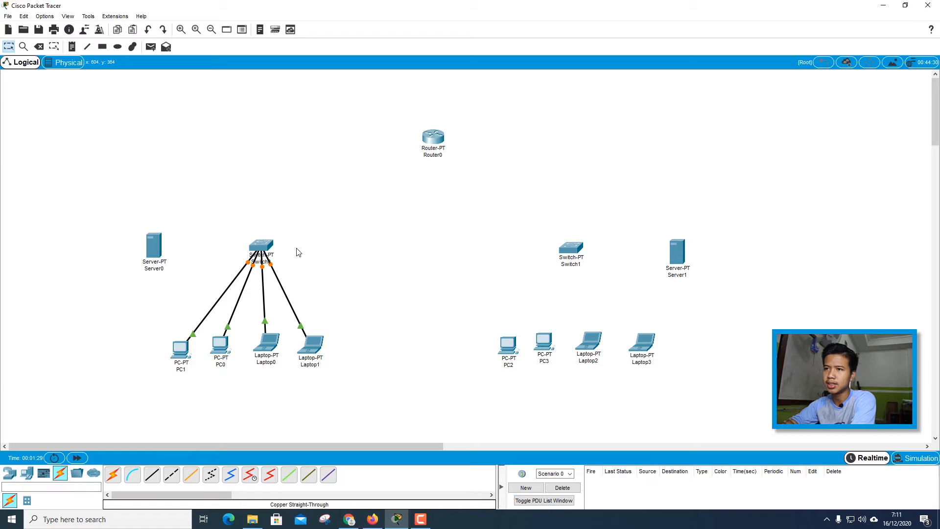
# Step: Nudge Switch0 slightly and power it off in its physical device view
pyautogui.moveTo(268, 248); pyautogui.dragTo(265, 253)
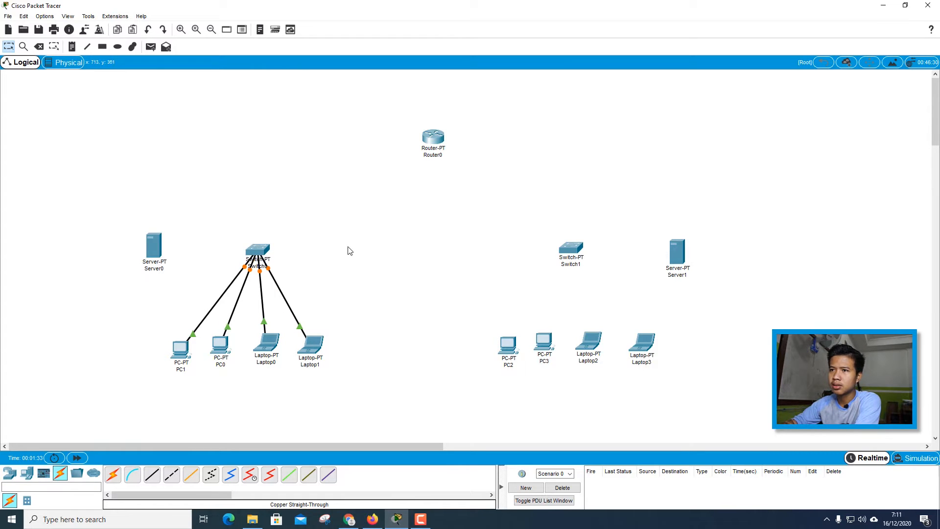
pyautogui.click(265, 252)
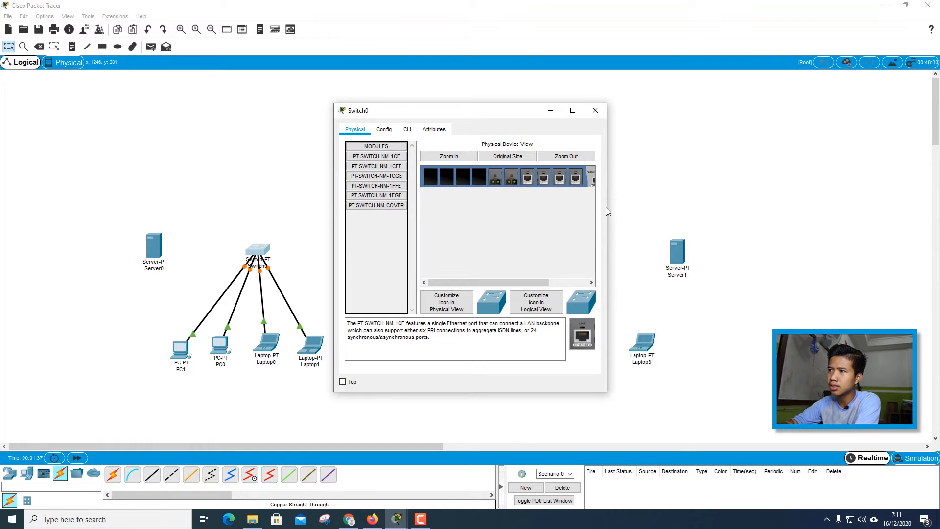
pyautogui.moveTo(610, 207); pyautogui.dragTo(719, 207)
pyautogui.click(620, 176)
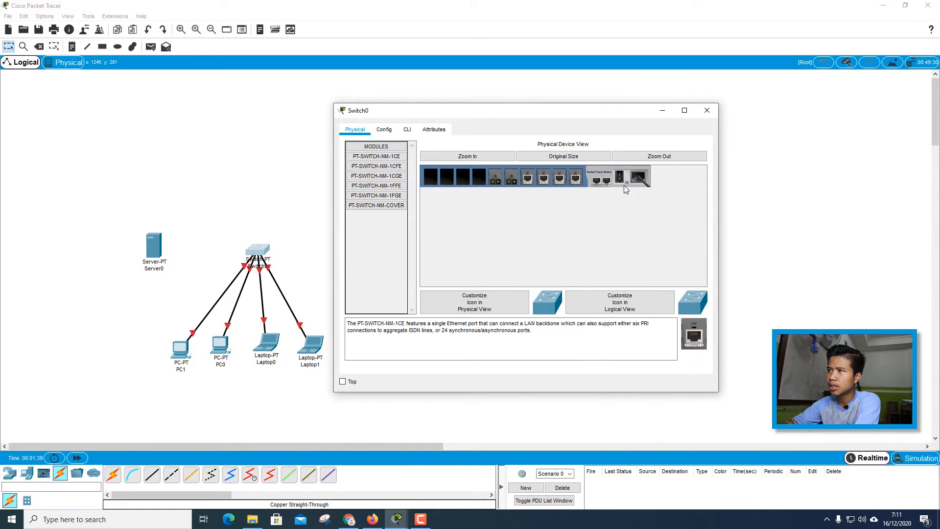
# Step: Install two PT-SWITCH-NM-1CE modules in Switch0's free slots and power the switch back on
pyautogui.moveTo(699, 343); pyautogui.dragTo(480, 177)
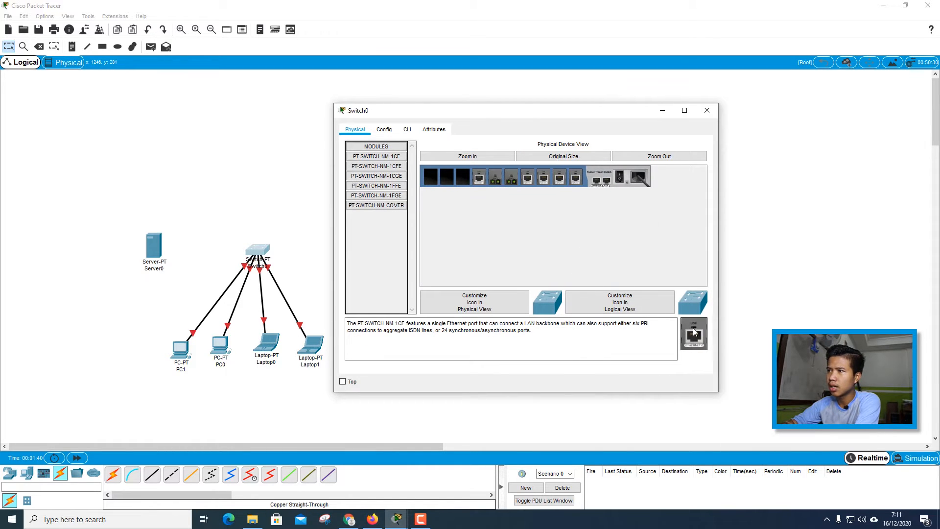
pyautogui.moveTo(702, 352); pyautogui.dragTo(465, 178)
pyautogui.click(619, 185)
pyautogui.click(707, 111)
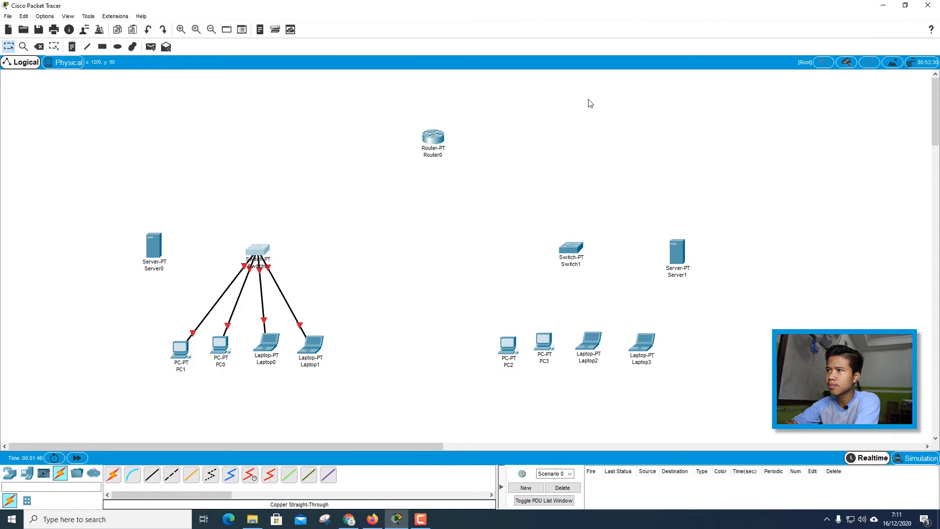
# Step: Install two PT-SWITCH-NM-1CE modules in Switch1's free slots and power that switch back on
pyautogui.click(572, 250)
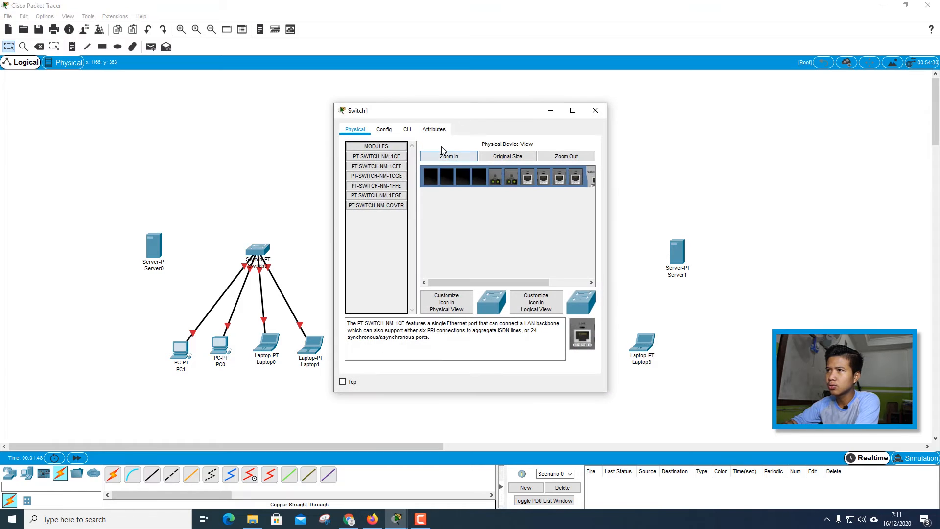
pyautogui.moveTo(607, 184); pyautogui.dragTo(698, 184)
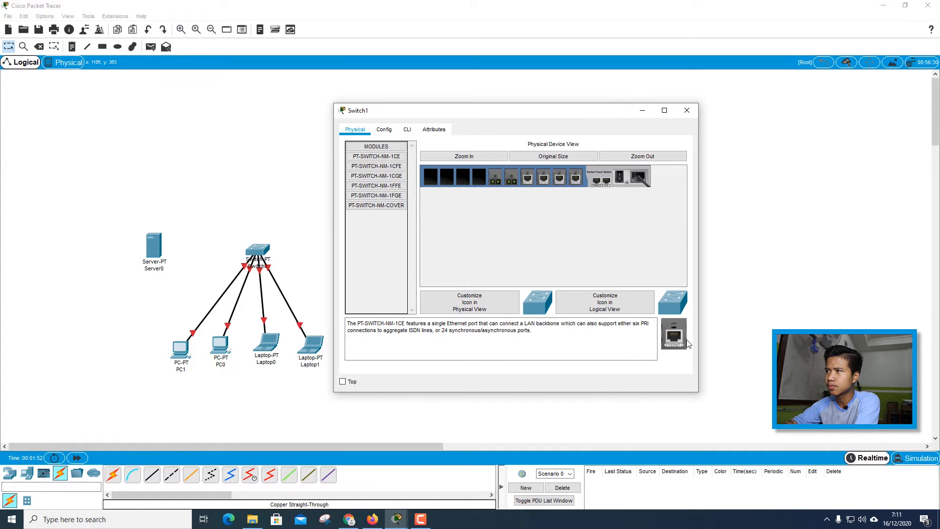
pyautogui.moveTo(674, 334); pyautogui.dragTo(480, 178)
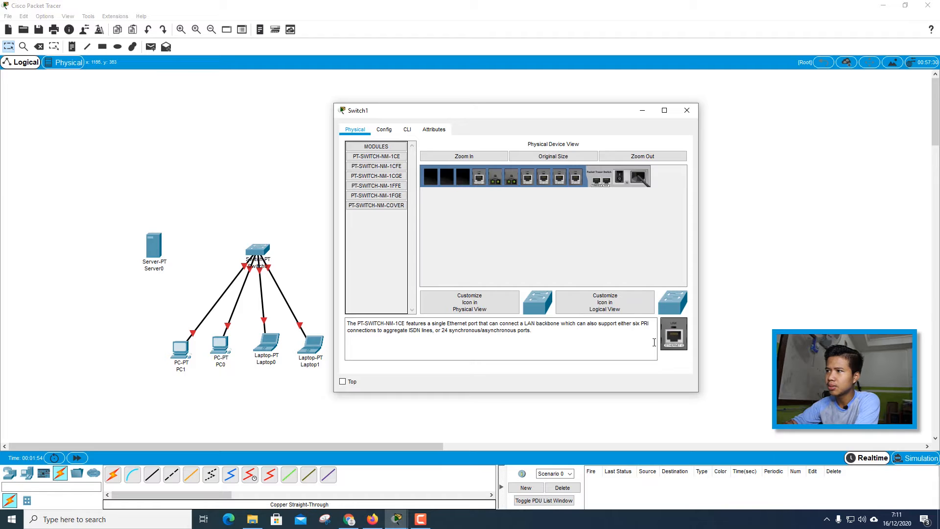
pyautogui.moveTo(668, 345); pyautogui.dragTo(463, 177)
pyautogui.click(619, 177)
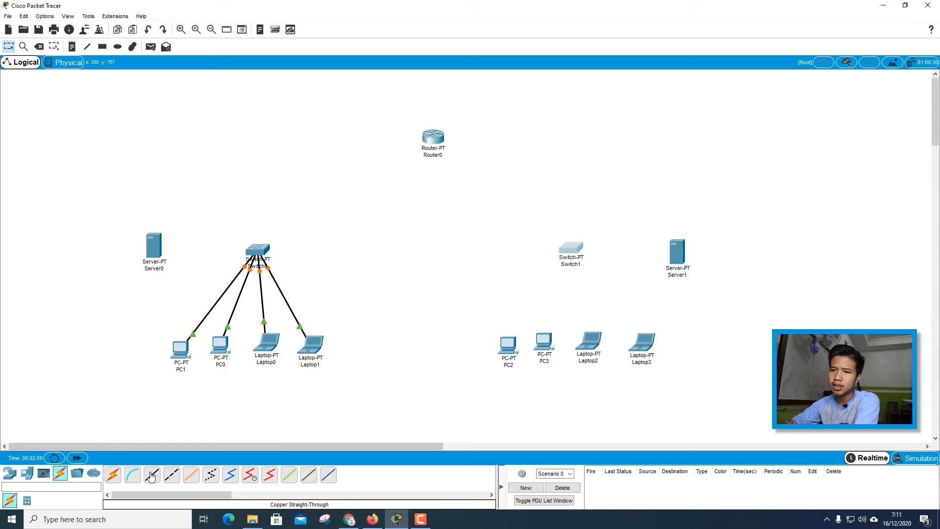
# Step: Connect Server0 to Switch0 with a copper straight-through cable
pyautogui.click(151, 476)
pyautogui.click(154, 251)
pyautogui.click(179, 251)
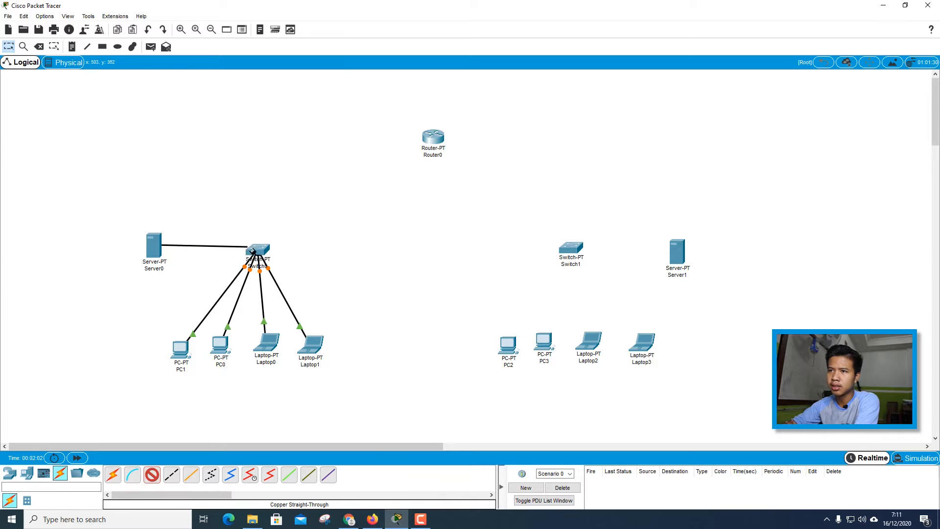
pyautogui.click(256, 252)
pyautogui.click(286, 277)
# Step: Connect Switch0's Ethernet7/1 port to Router0's FastEthernet0/0 port with a copper straight-through cable
pyautogui.click(151, 474)
pyautogui.click(258, 251)
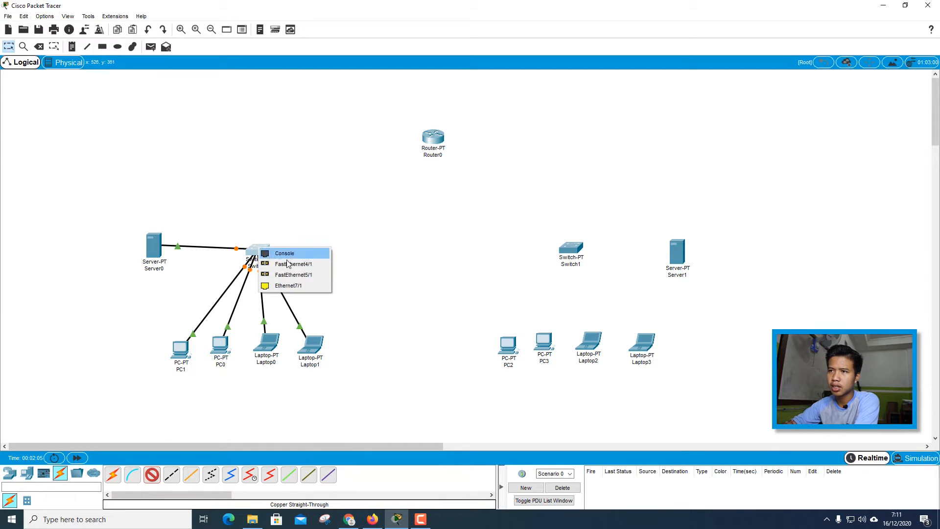
pyautogui.click(289, 285)
pyautogui.click(431, 138)
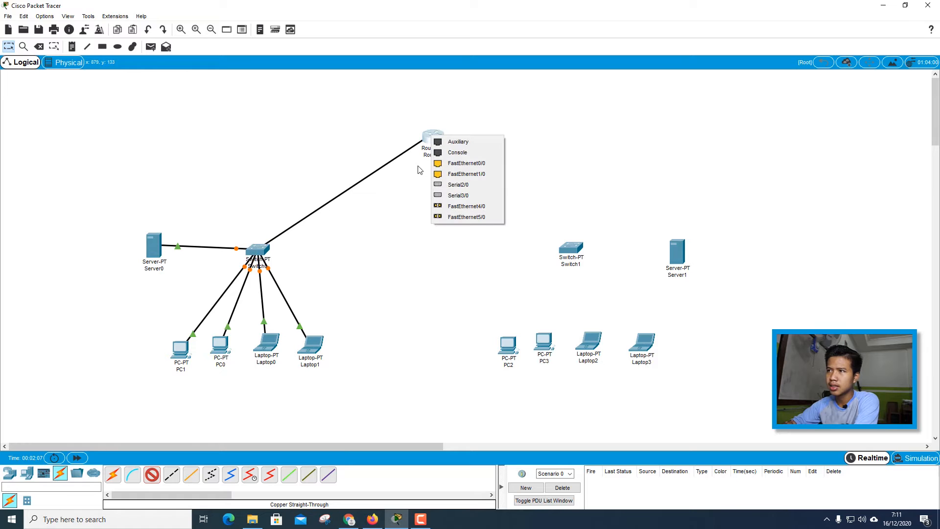
pyautogui.click(476, 163)
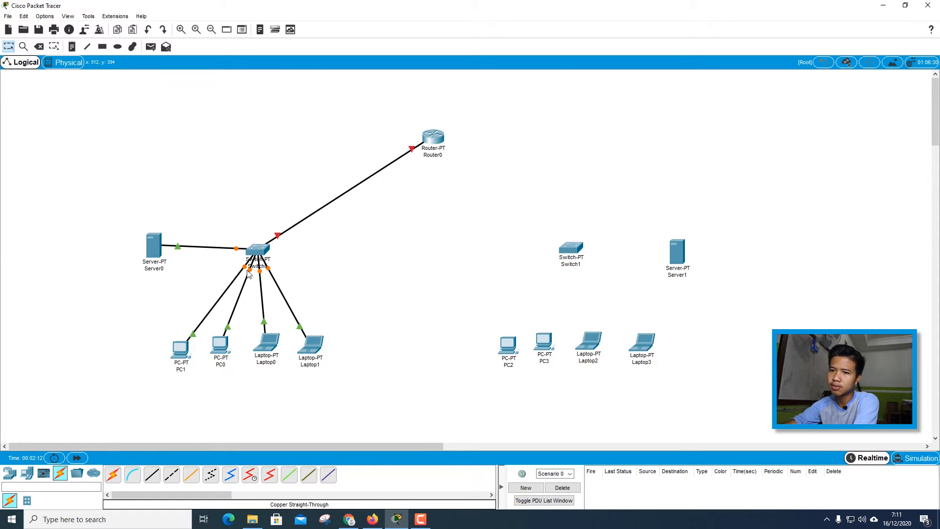
# Step: Connect Router0's FastEthernet1/0 port to Switch1 with a copper straight-through cable
pyautogui.click(152, 475)
pyautogui.click(432, 139)
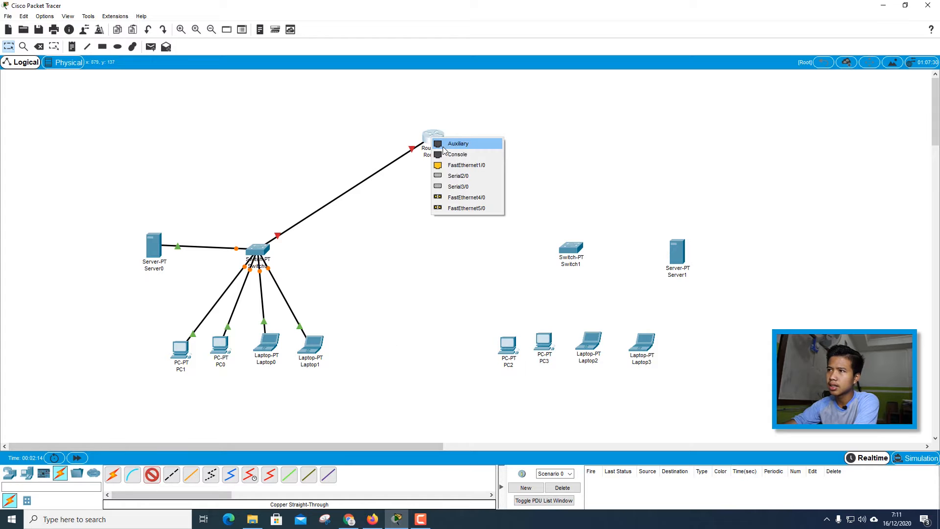
pyautogui.click(452, 166)
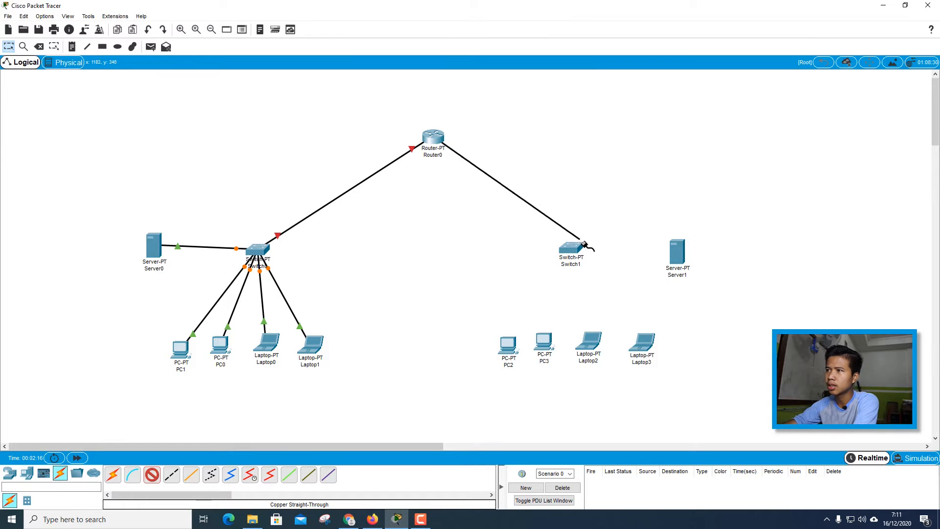
pyautogui.click(571, 248)
pyautogui.click(579, 263)
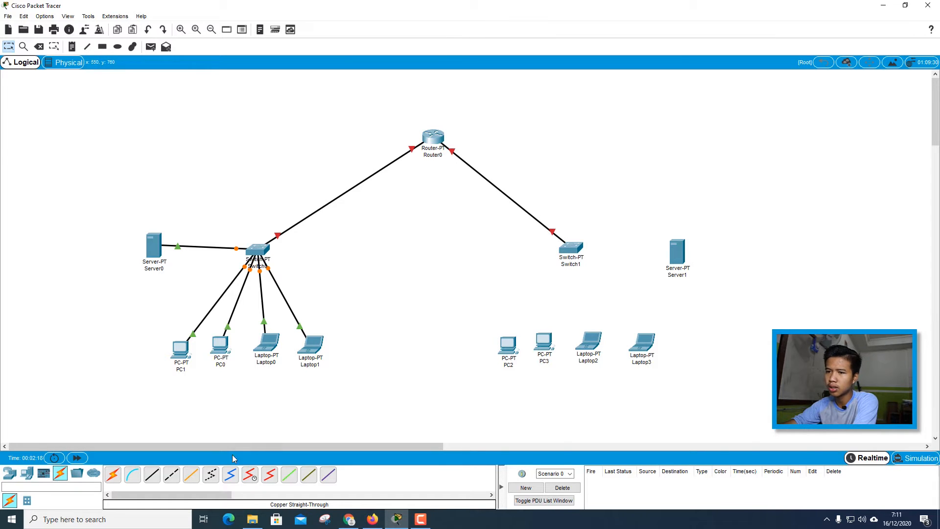
# Step: Connect PC2 to Switch1 with a copper straight-through cable
pyautogui.click(152, 475)
pyautogui.click(506, 343)
pyautogui.click(527, 364)
pyautogui.click(570, 250)
pyautogui.click(583, 268)
# Step: Connect PC3 to Switch1 with a copper straight-through cable
pyautogui.click(152, 475)
pyautogui.click(544, 342)
pyautogui.click(568, 377)
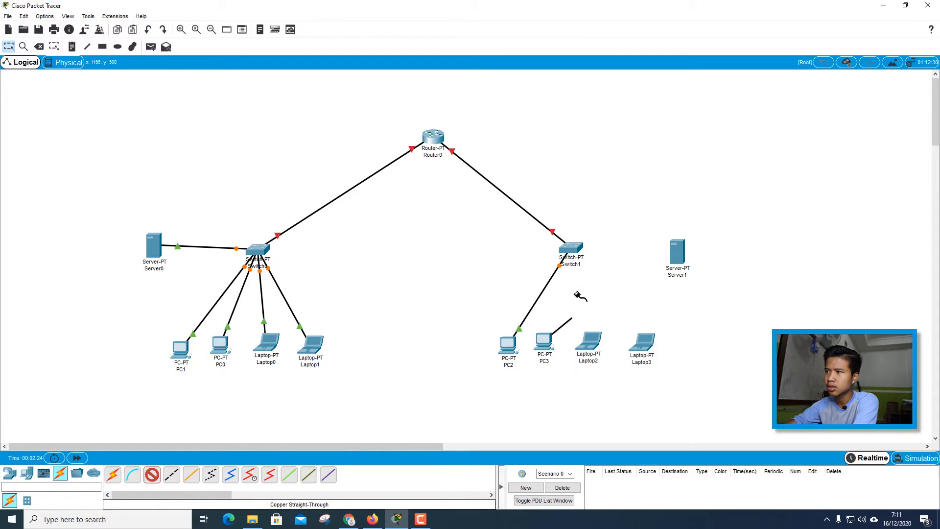
pyautogui.click(570, 251)
pyautogui.click(593, 266)
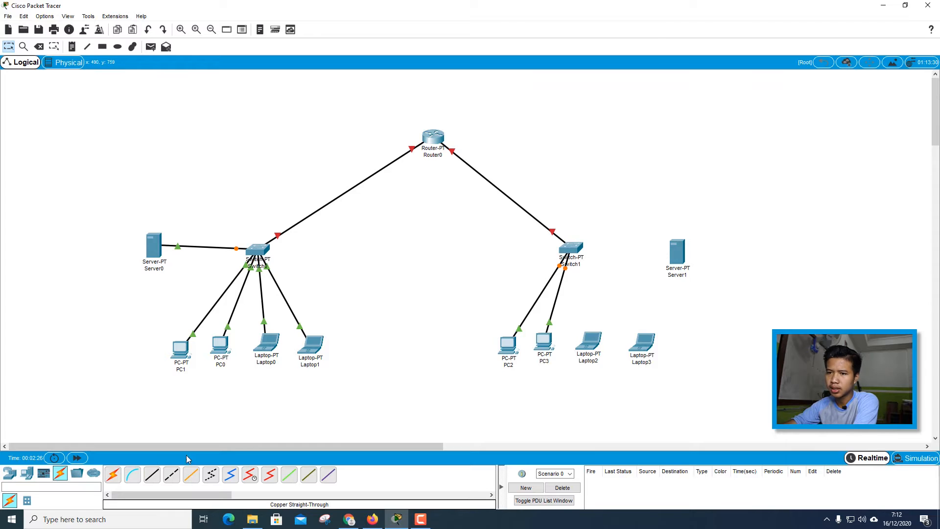
# Step: Connect Laptop2 to Switch1 with a copper straight-through cable
pyautogui.click(152, 475)
pyautogui.click(584, 342)
pyautogui.click(602, 378)
pyautogui.click(572, 248)
pyautogui.click(595, 267)
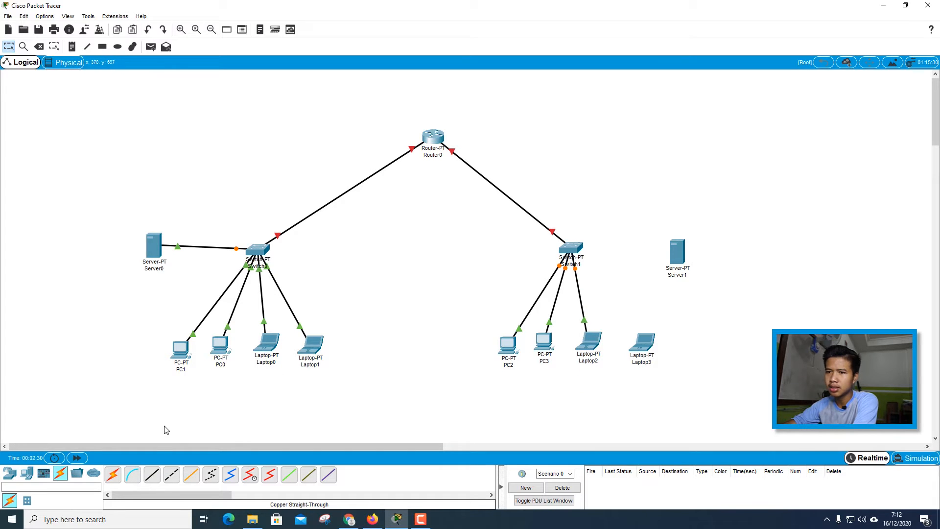
# Step: Connect Laptop3's FastEthernet0 port to Switch1 with a copper straight-through cable
pyautogui.click(151, 475)
pyautogui.click(654, 345)
pyautogui.click(670, 375)
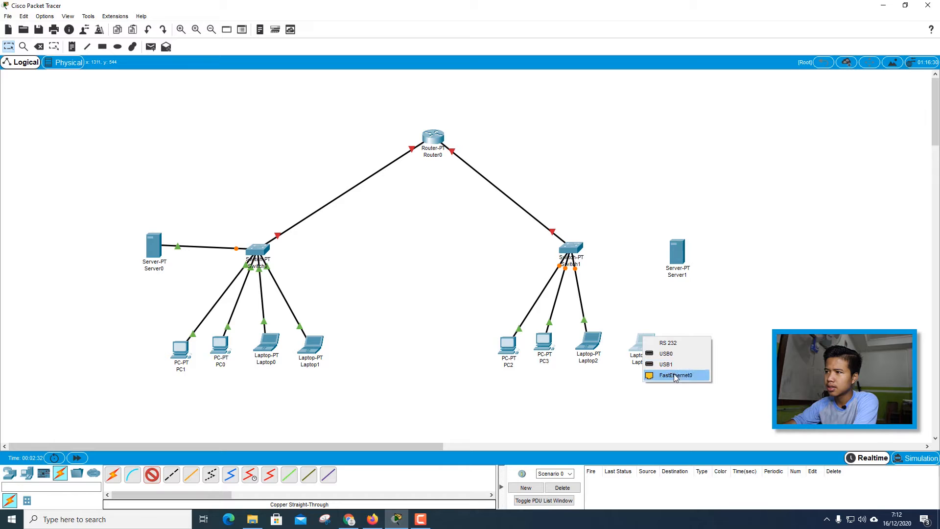
pyautogui.click(569, 251)
pyautogui.click(596, 287)
# Step: Connect Server1 to Switch1 with a copper straight-through cable
pyautogui.click(152, 474)
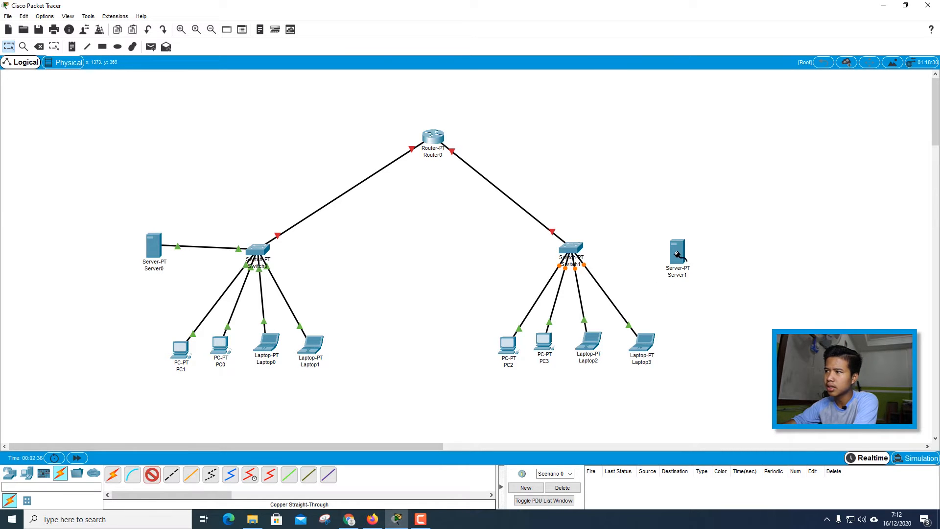
pyautogui.click(678, 252)
pyautogui.click(708, 256)
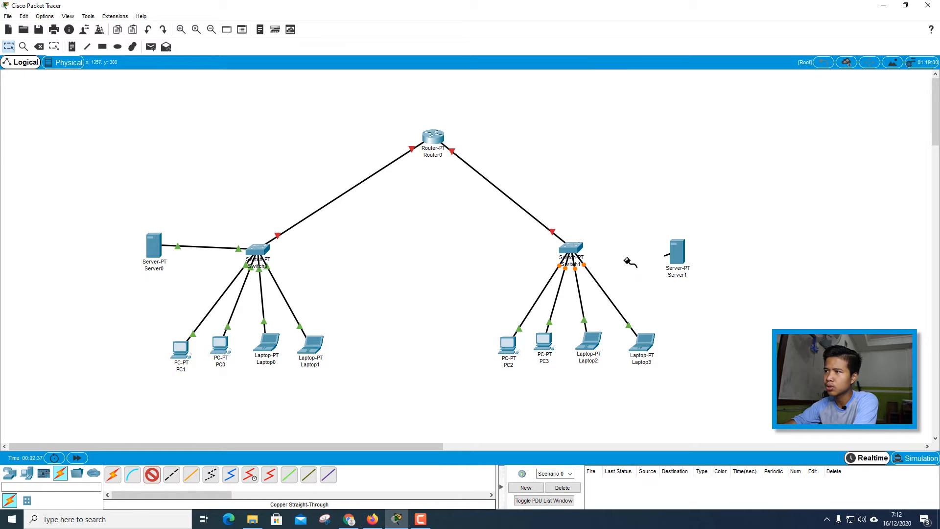
pyautogui.click(570, 249)
pyautogui.click(606, 283)
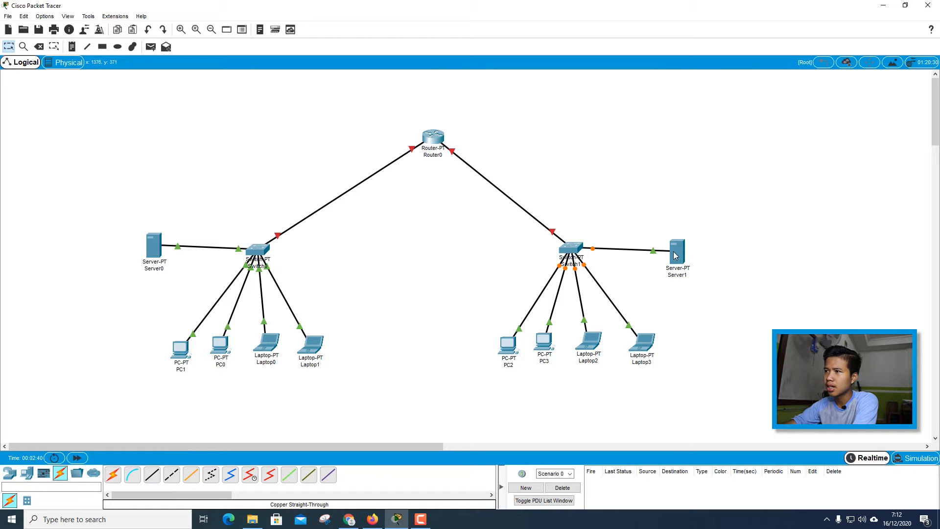
# Step: Move Switch1 together with Server1, PC2, PC3, Laptop2 and Laptop3 slightly farther from the Switch0 LAN
pyautogui.moveTo(674, 251); pyautogui.dragTo(670, 252)
pyautogui.moveTo(690, 370); pyautogui.dragTo(528, 233)
pyautogui.moveTo(779, 390); pyautogui.dragTo(445, 231)
pyautogui.moveTo(602, 255); pyautogui.dragTo(640, 258)
pyautogui.click(487, 267)
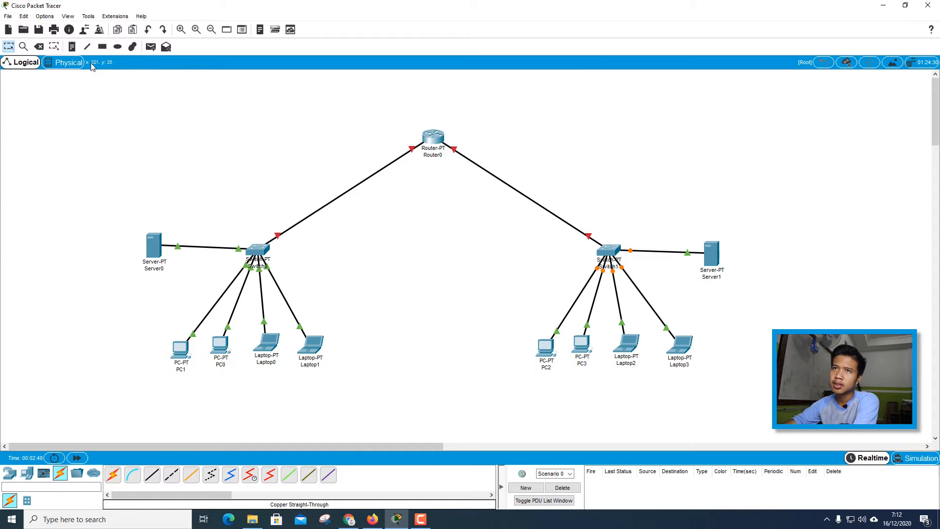
# Step: Place the note "fa1/0 : 172.16.10.254" beside Router0 on the Switch1 side and the note "172.16.10.1" beside Server1
pyautogui.click(71, 46)
pyautogui.click(461, 139)
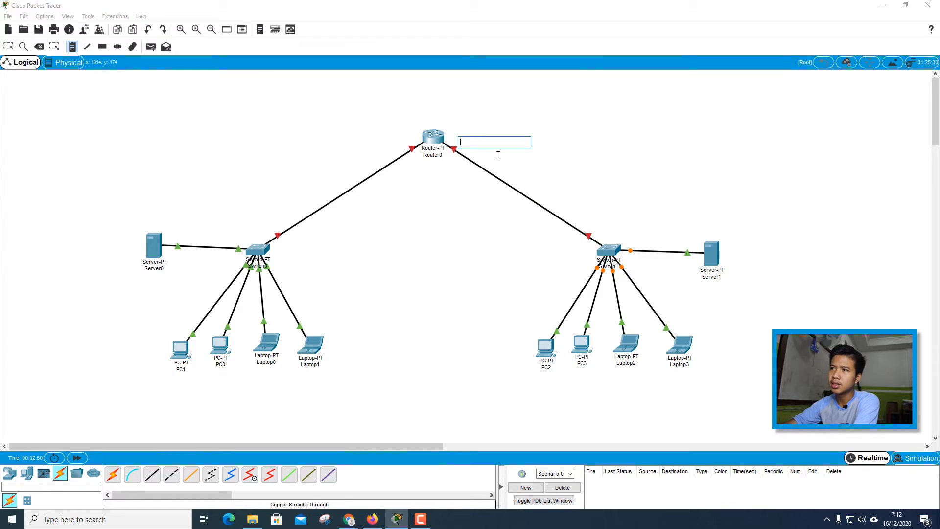
pyautogui.write('fa')
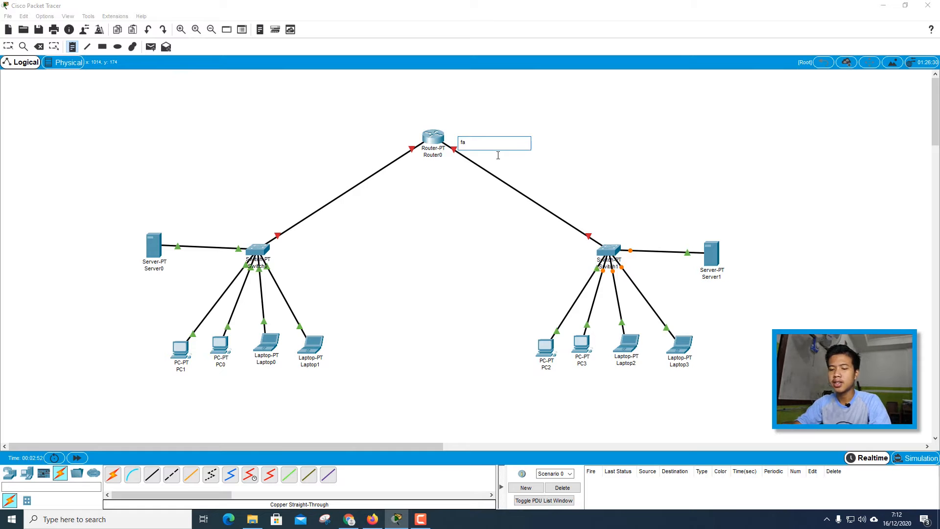
pyautogui.write('1/0 : 172.16.10.254')
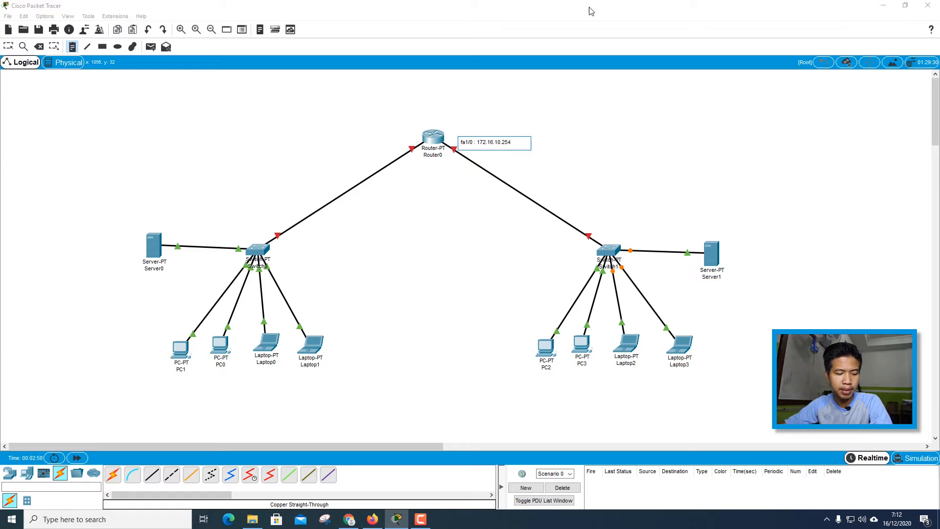
pyautogui.click(669, 239)
pyautogui.write('172.16.10.254')
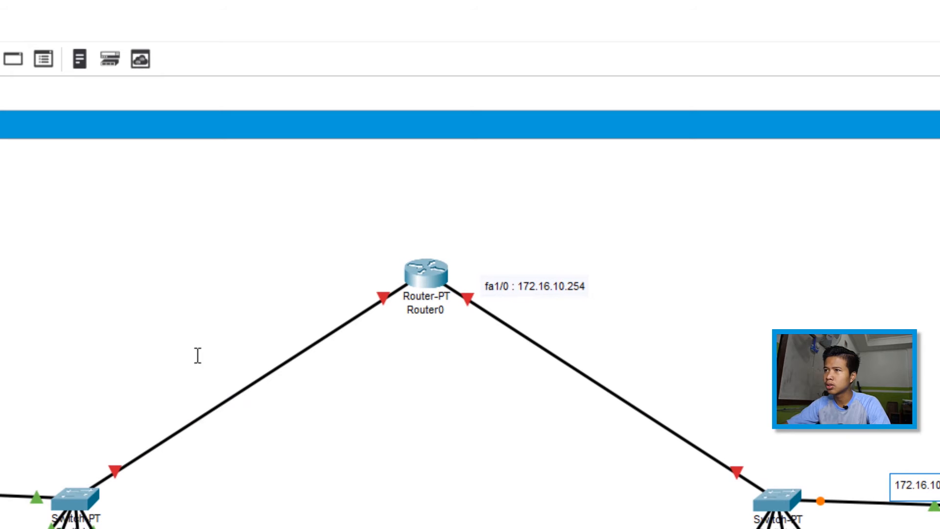
# Step: Place the note "fa0/0 : 192.168.10.254" beside Router0 on the side facing Switch0
pyautogui.click(284, 288)
pyautogui.write('fa0/0 :')
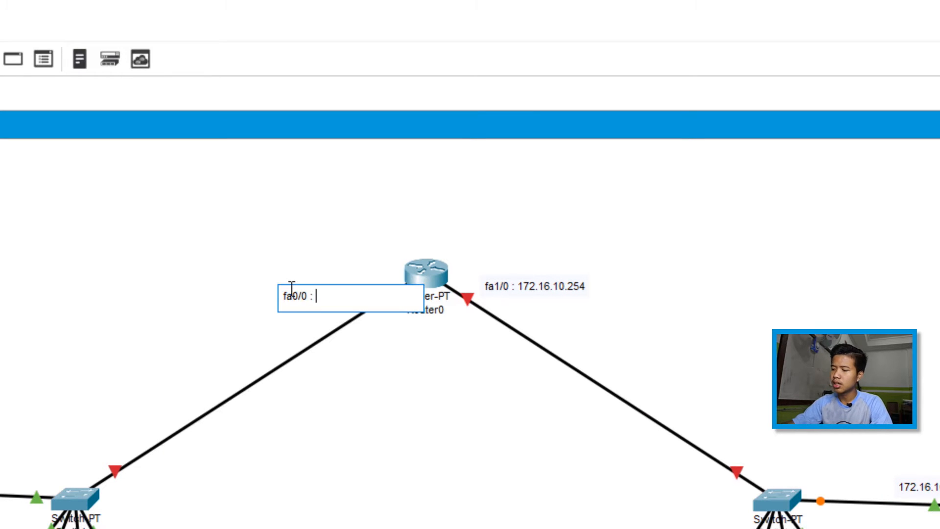
pyautogui.write(' 192.168.10')
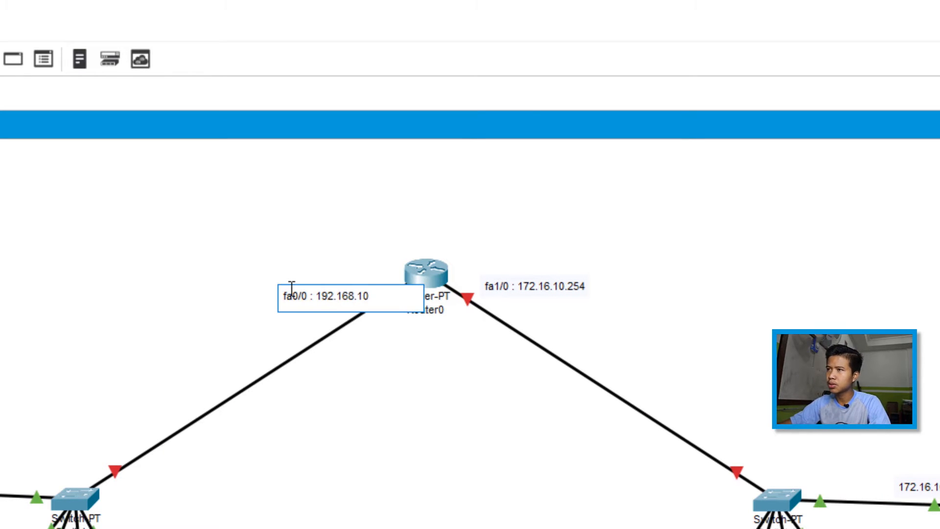
pyautogui.write('.254')
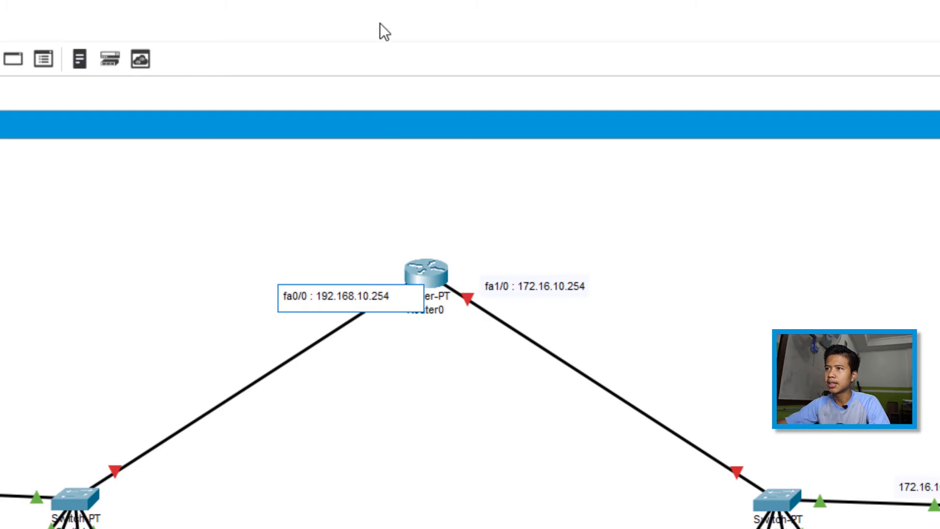
# Step: Place the note "192.168.10.1" beside Server0, reusing the copied network part, and nudge Router0's interface notes upward
pyautogui.moveTo(371, 300); pyautogui.dragTo(317, 299)
pyautogui.hotkey('ctrl', 'c')
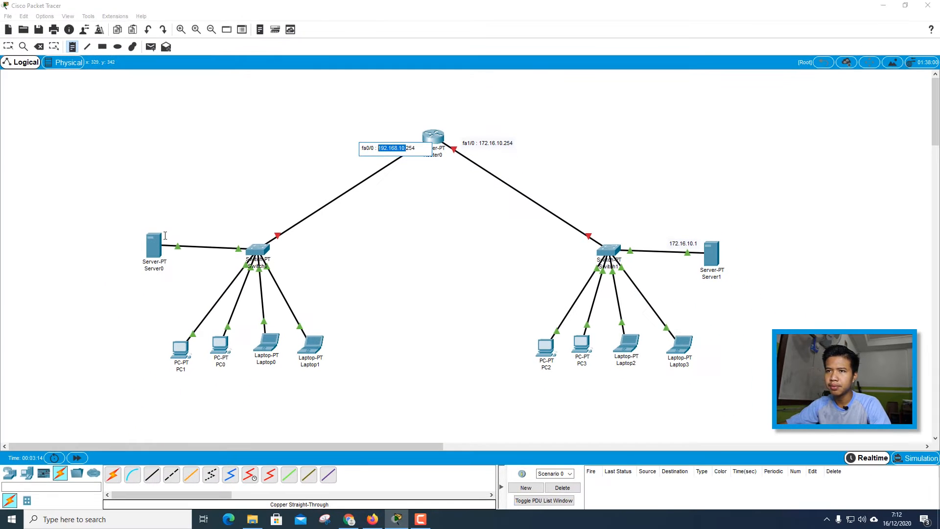
pyautogui.click(165, 236)
pyautogui.hotkey('ctrl', 'v')
pyautogui.write('.1')
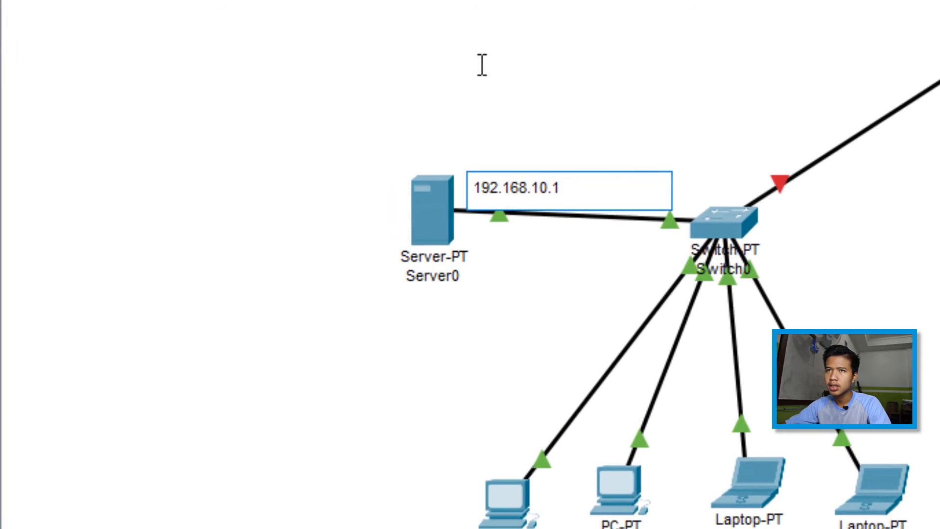
pyautogui.click(485, 528)
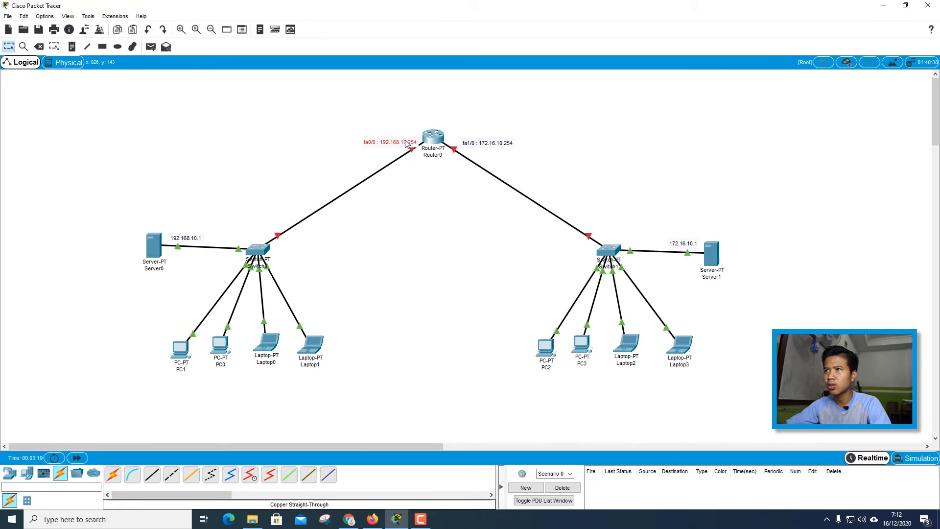
pyautogui.moveTo(487, 145); pyautogui.dragTo(484, 141)
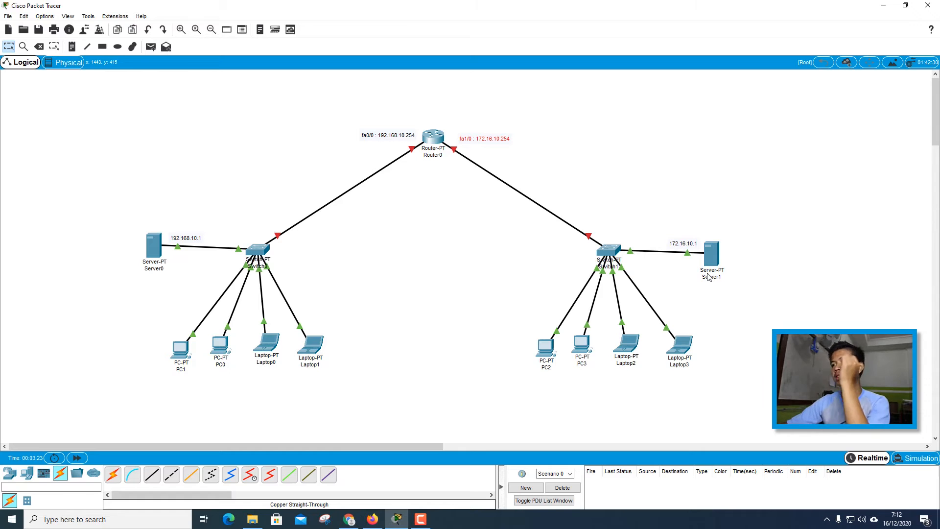
# Step: Turn on Router0's FastEthernet0/0 port and give it IP address 192.168.10.254 with subnet mask 255.255.255.0
pyautogui.moveTo(707, 277)
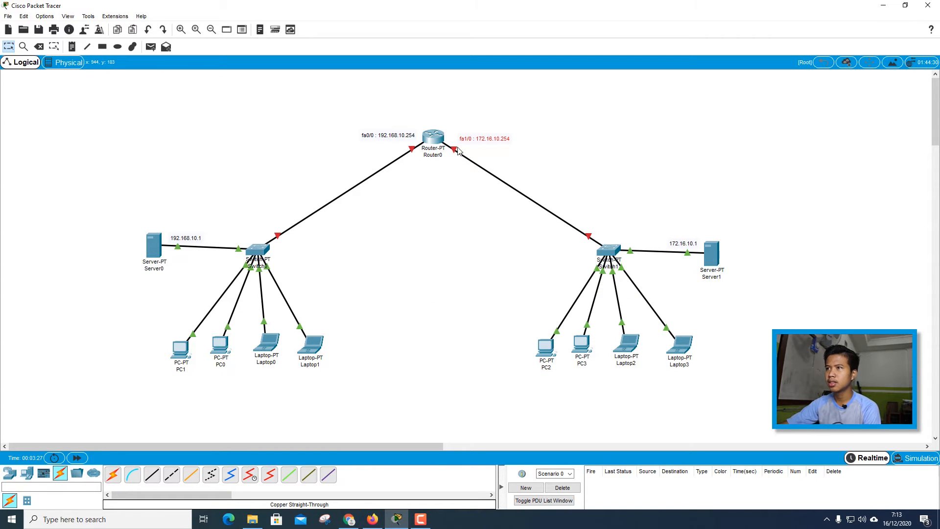
pyautogui.click(434, 140)
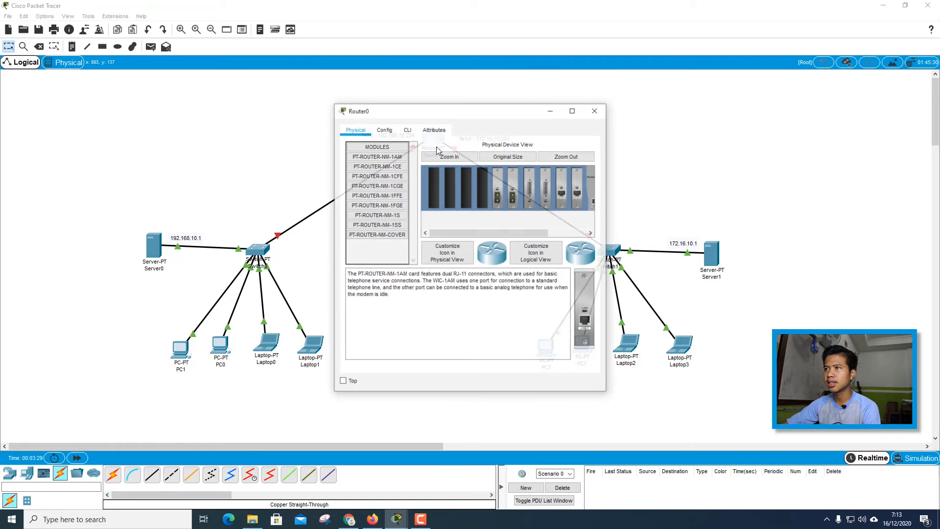
pyautogui.moveTo(461, 113); pyautogui.dragTo(698, 118)
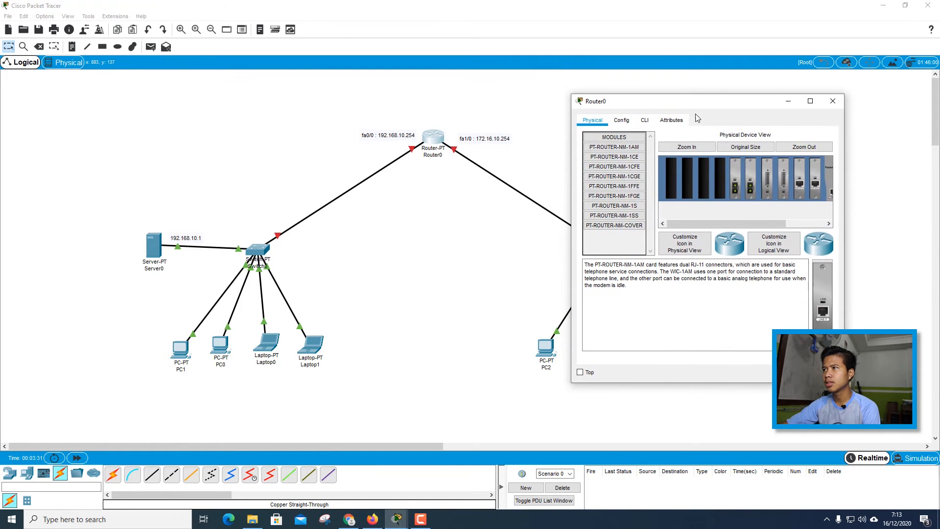
pyautogui.click(622, 120)
pyautogui.click(499, 213)
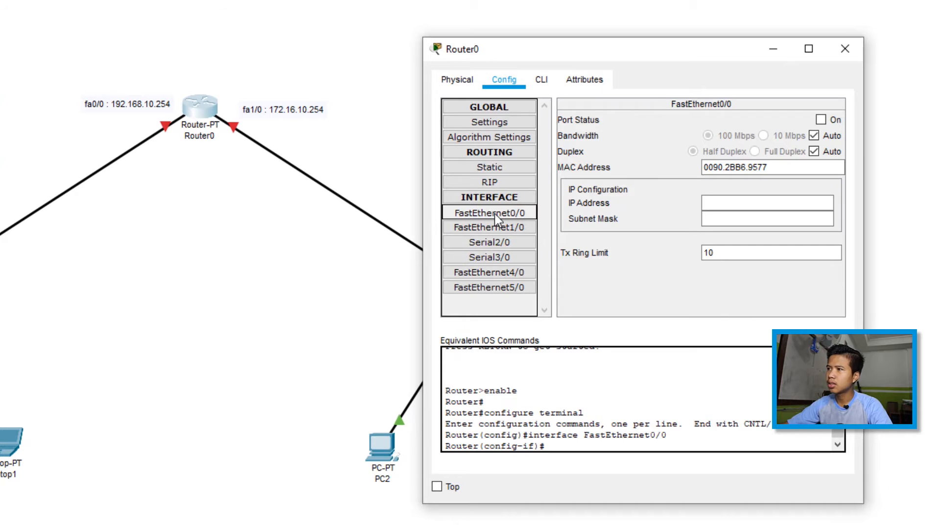
pyautogui.click(821, 119)
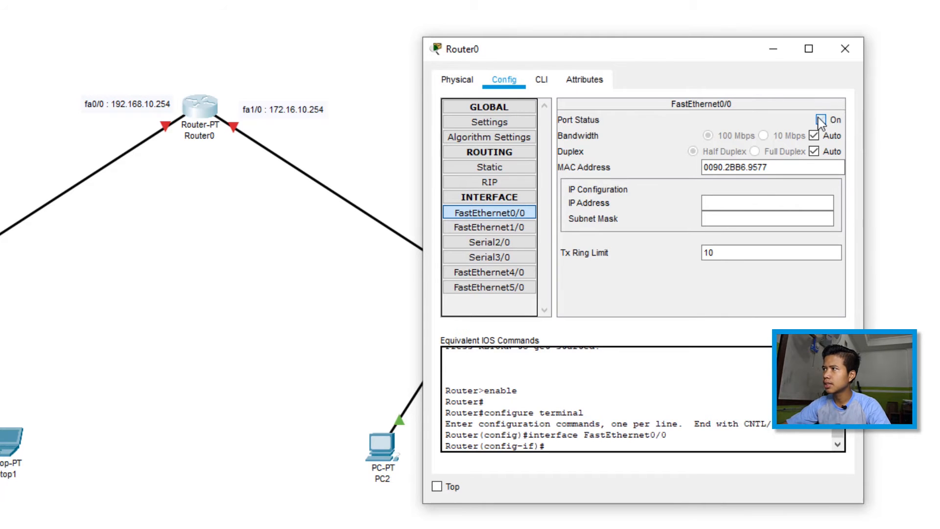
pyautogui.click(727, 205)
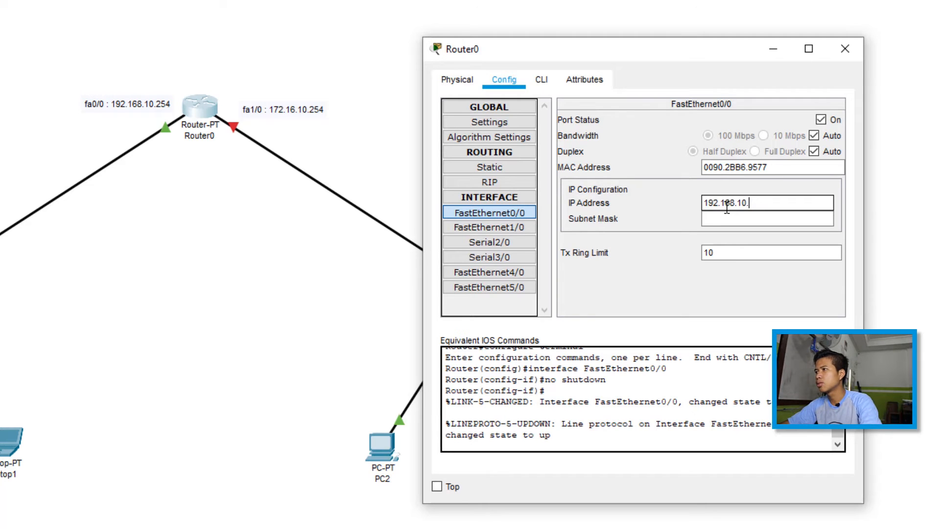
pyautogui.write('192.168.10.254')
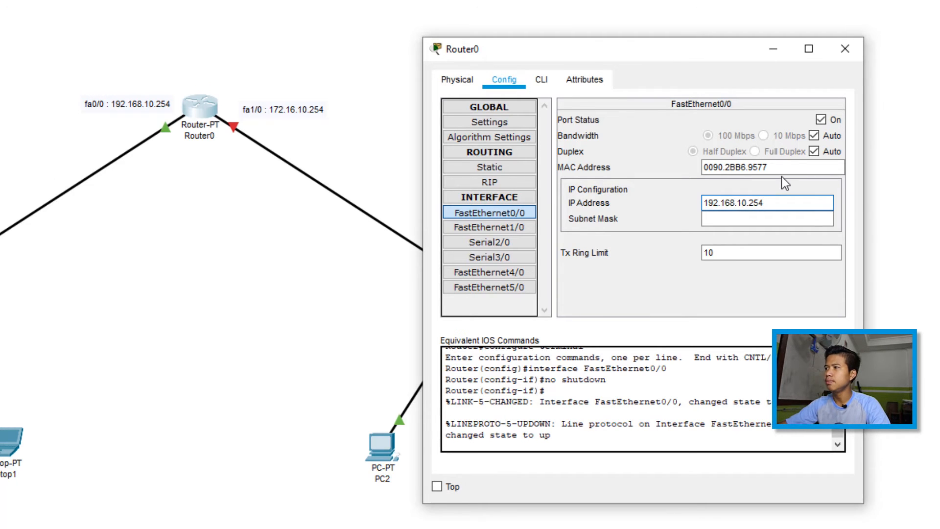
pyautogui.click(732, 219)
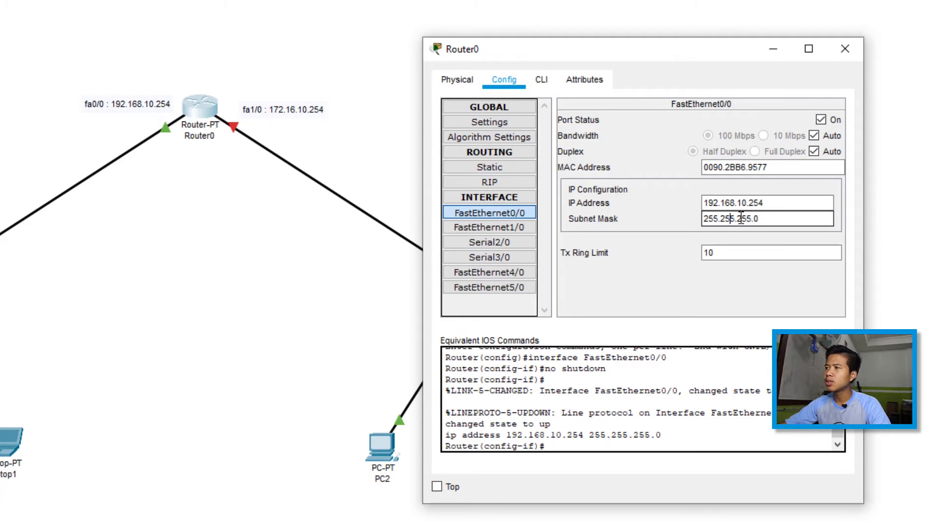
pyautogui.click(846, 49)
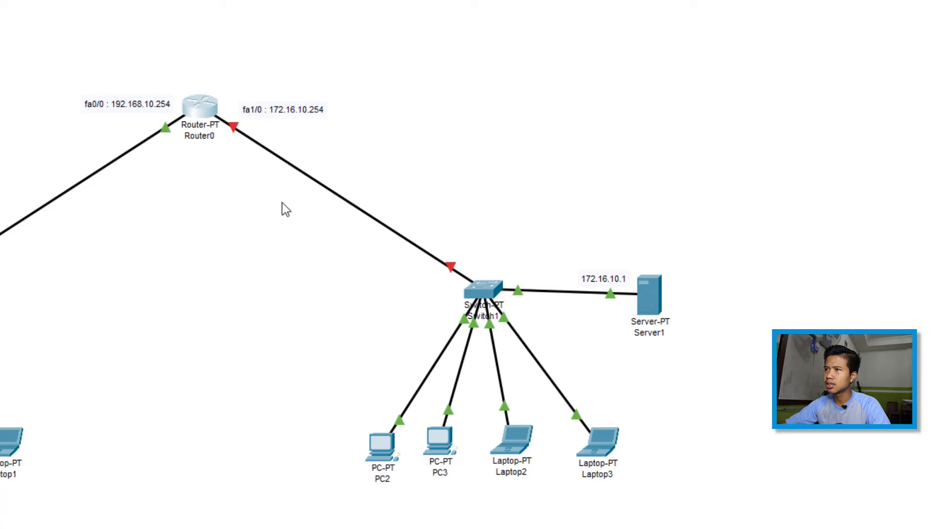
# Step: Turn on Router0's FastEthernet1/0 port and give it IP address 172.16.10.254 with subnet mask 255.255.0.0
pyautogui.click(193, 104)
pyautogui.moveTo(252, 72); pyautogui.dragTo(627, 8)
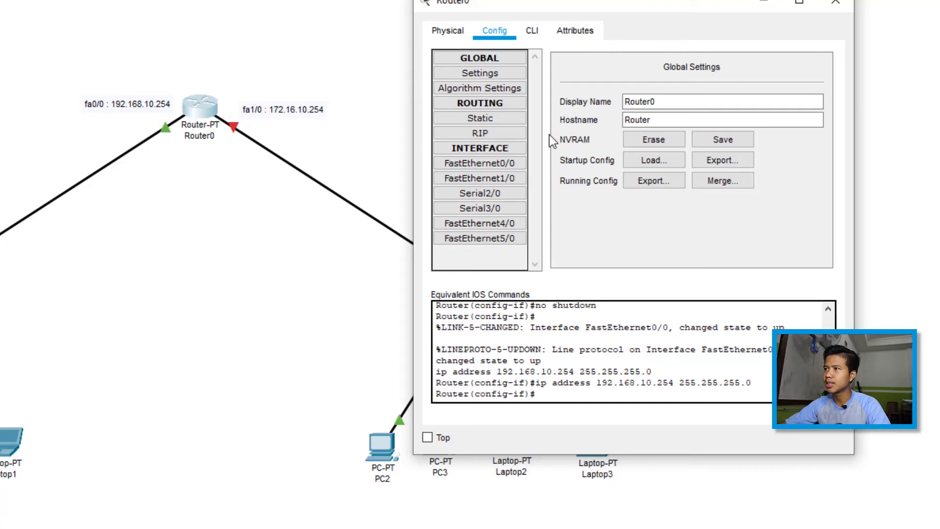
pyautogui.click(466, 182)
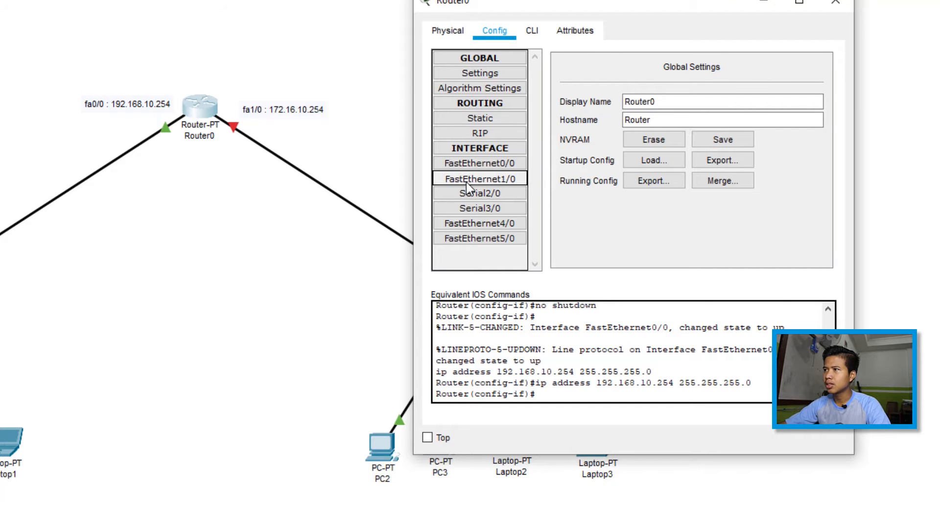
pyautogui.click(812, 71)
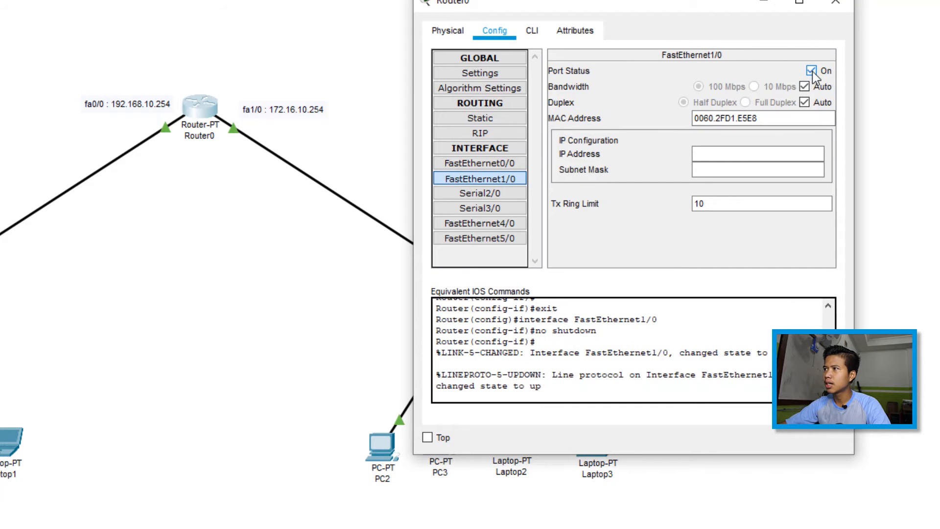
pyautogui.click(713, 154)
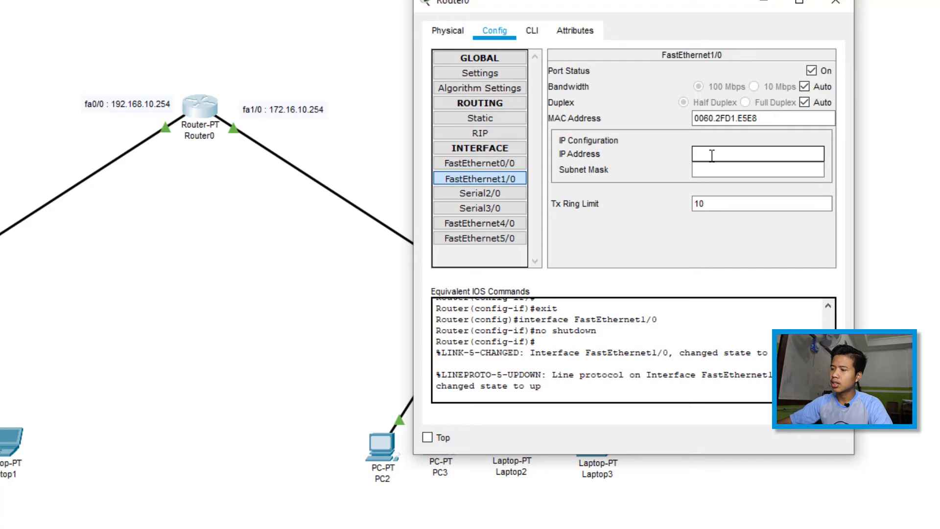
pyautogui.write('172')
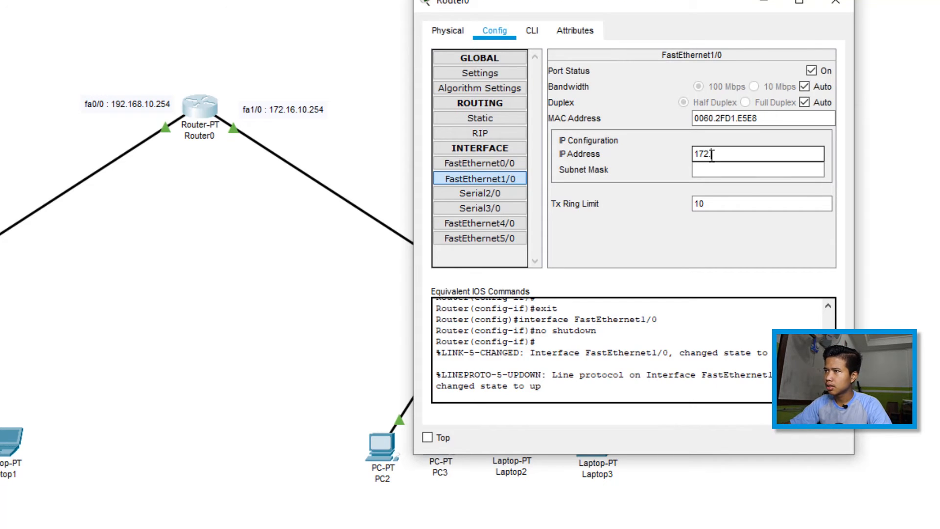
pyautogui.write('.16.10.')
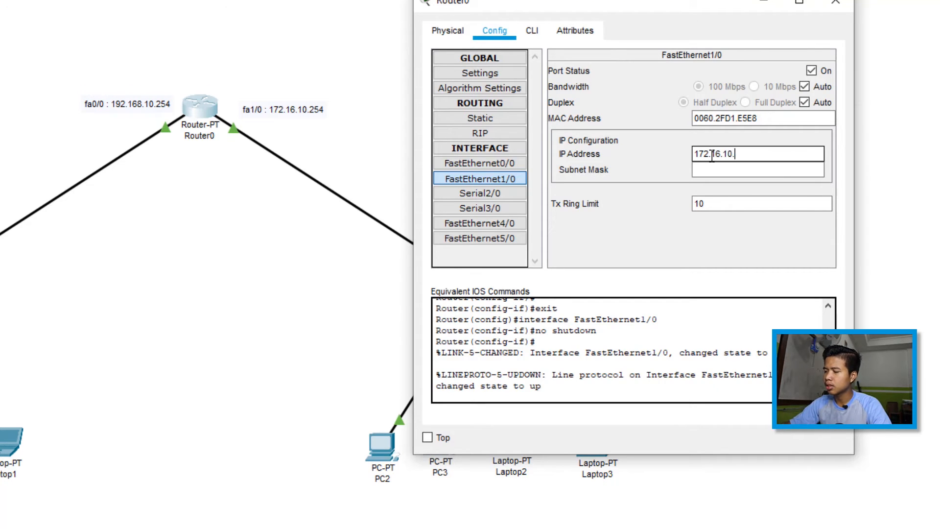
pyautogui.write('254')
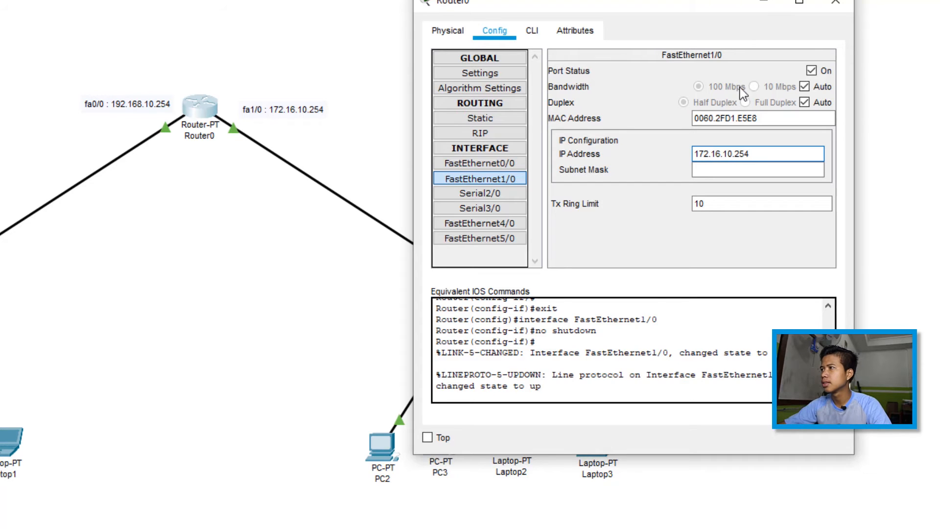
pyautogui.moveTo(736, 153); pyautogui.dragTo(559, 157)
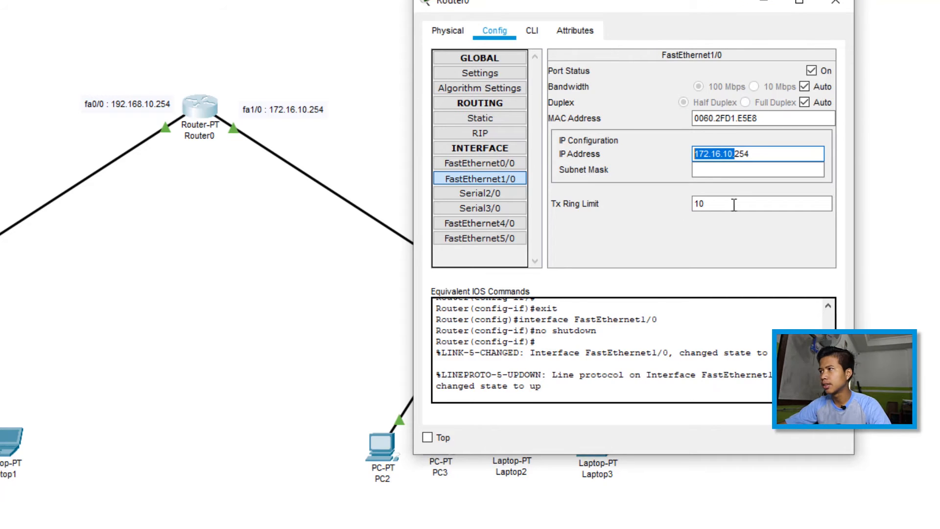
pyautogui.click(724, 170)
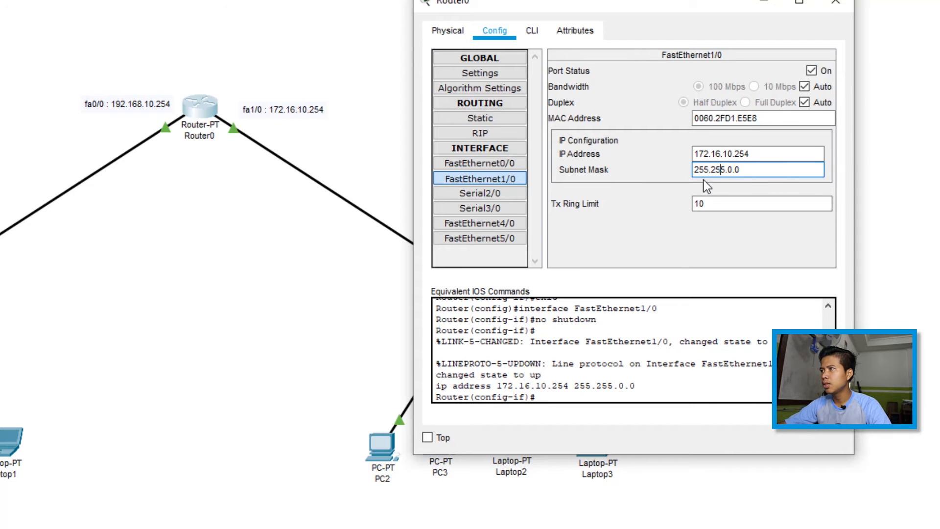
pyautogui.click(833, 3)
# Step: Give Server1's FastEthernet0 interface the static IP address 172.16.10.1 with subnet mask 255.255.0.0
pyautogui.click(650, 294)
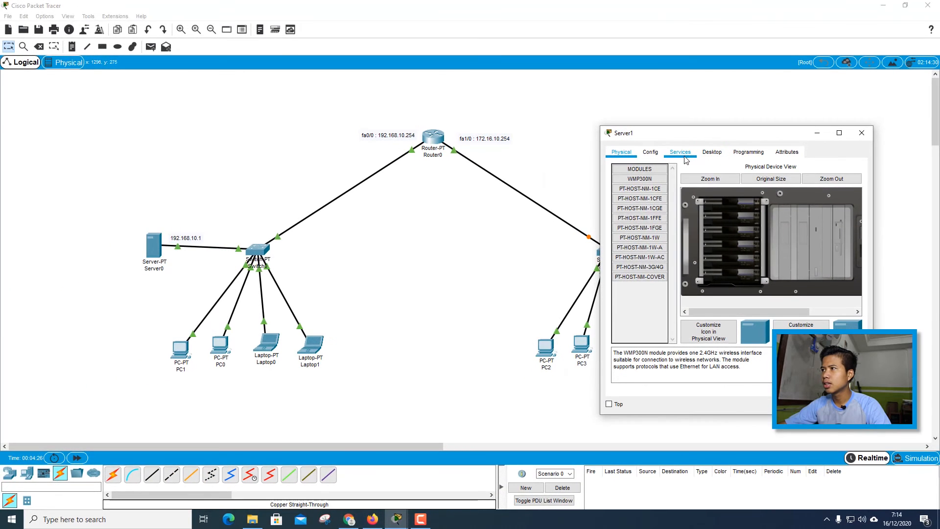
pyautogui.click(650, 152)
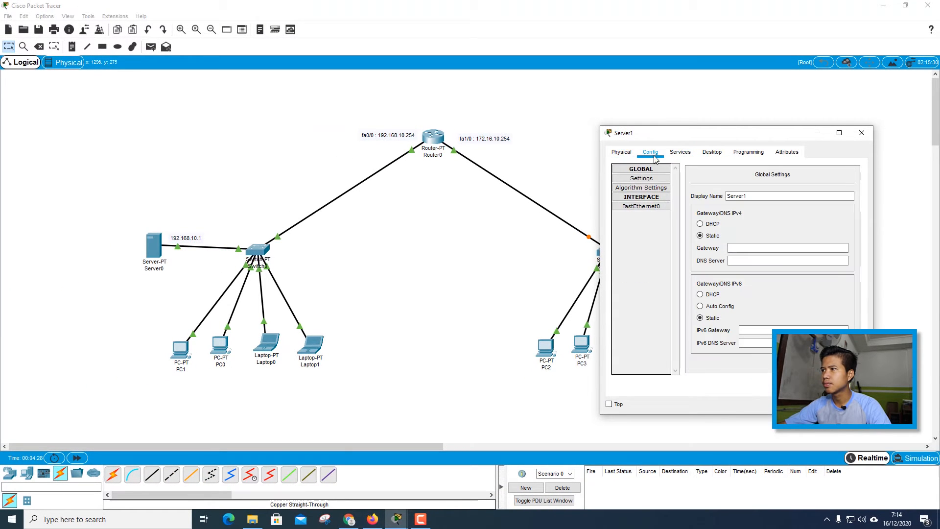
pyautogui.click(642, 207)
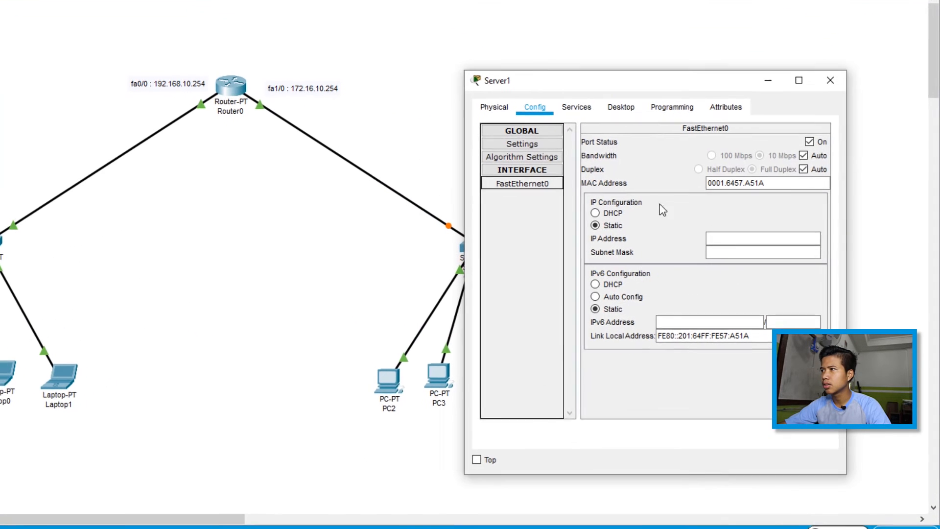
pyautogui.click(710, 239)
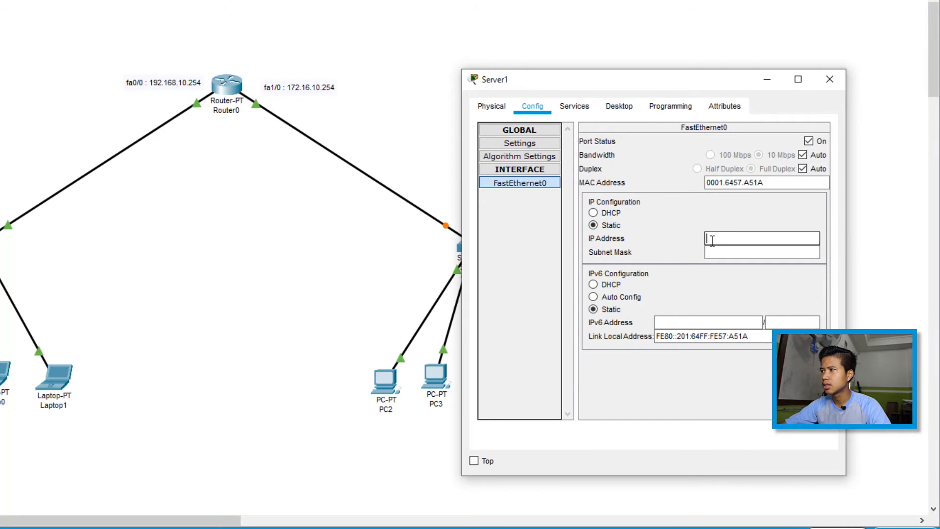
pyautogui.write('172.16.10.1')
pyautogui.click(724, 253)
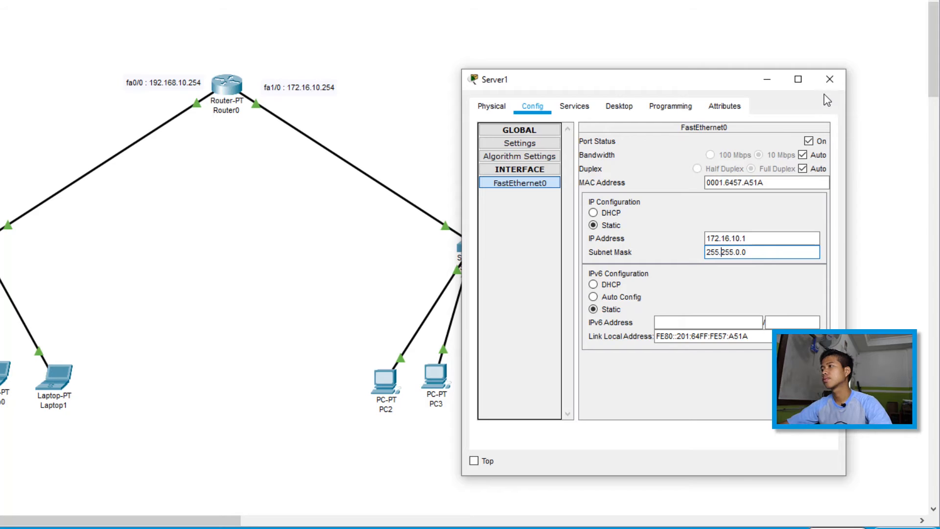
pyautogui.click(830, 79)
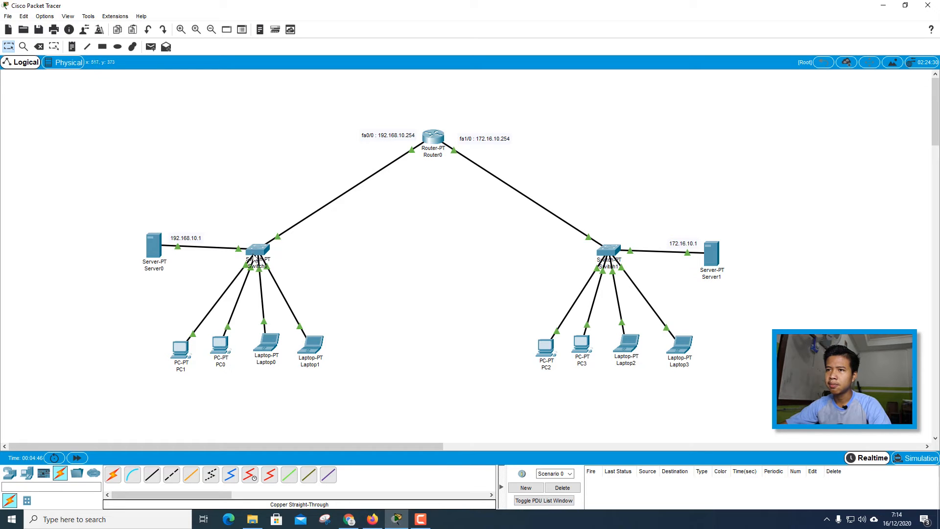
# Step: Shift PC0, Laptop0 and Laptop1 slightly downward below Switch0 to tidy the row of clients
pyautogui.moveTo(219, 348); pyautogui.dragTo(307, 357)
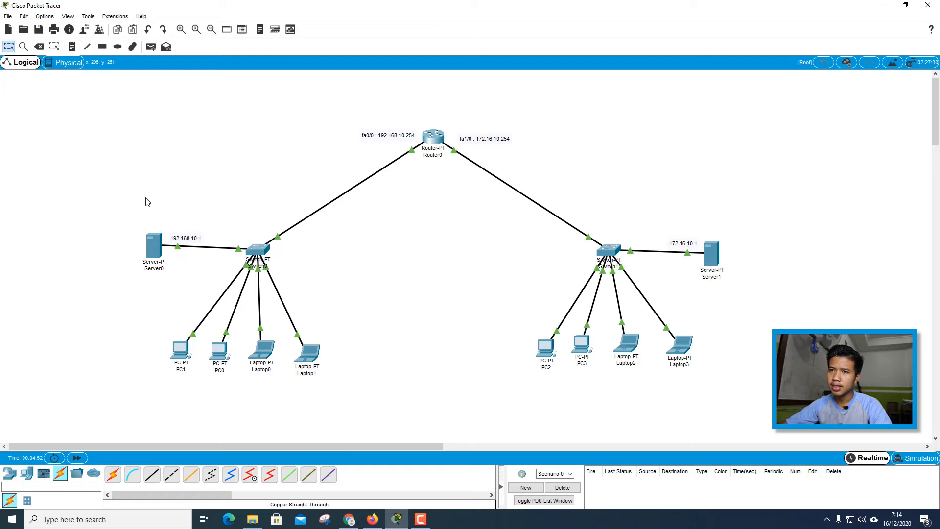
# Step: Give Server0 the static IP address 192.168.10.1 with subnet mask 255.255.255.0 in its IP configuration
pyautogui.click(156, 251)
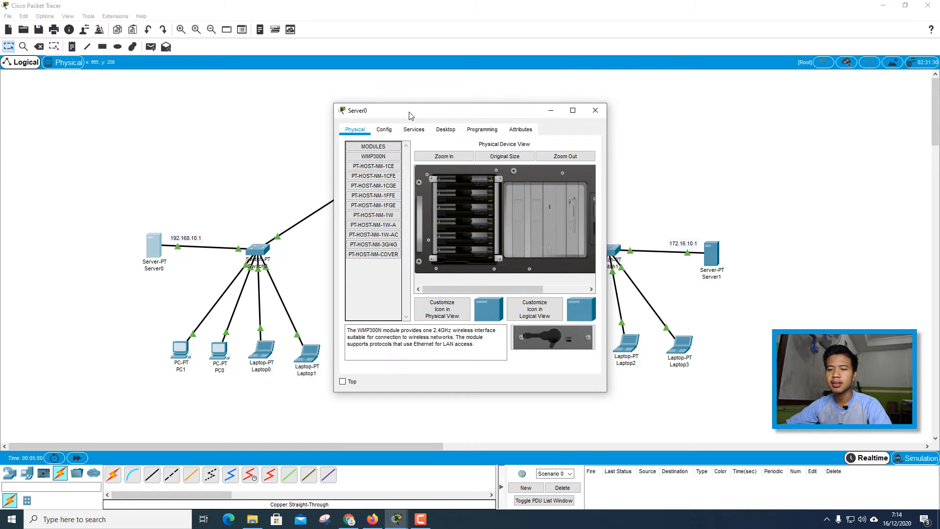
pyautogui.moveTo(410, 115); pyautogui.dragTo(450, 161)
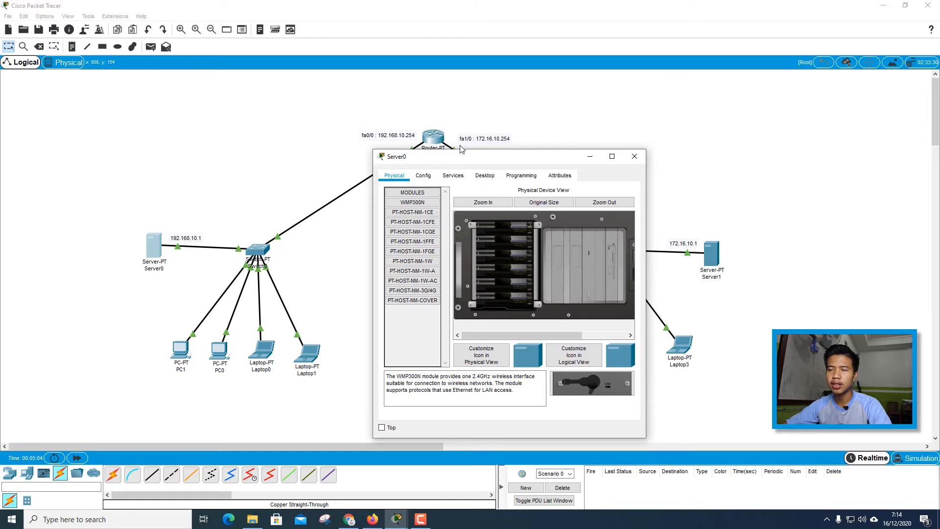
pyautogui.moveTo(473, 159); pyautogui.dragTo(433, 121)
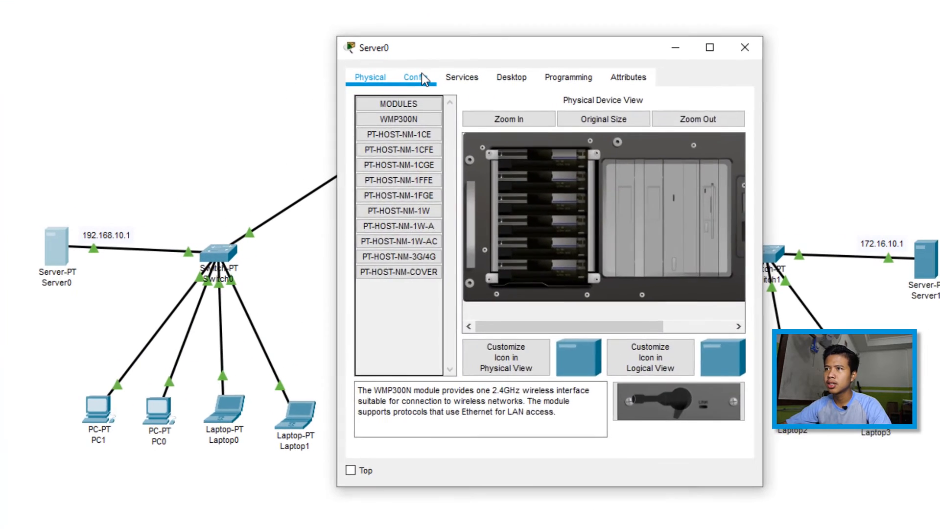
pyautogui.click(387, 137)
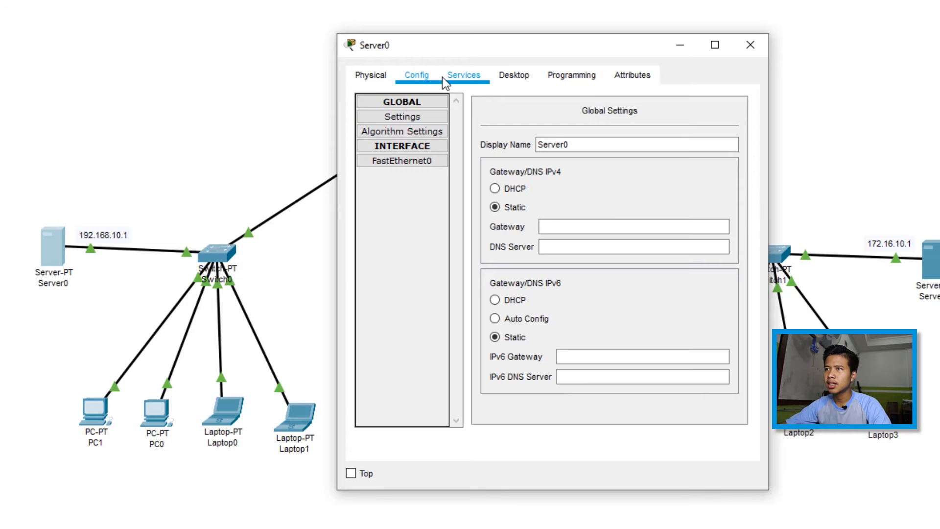
pyautogui.click(428, 160)
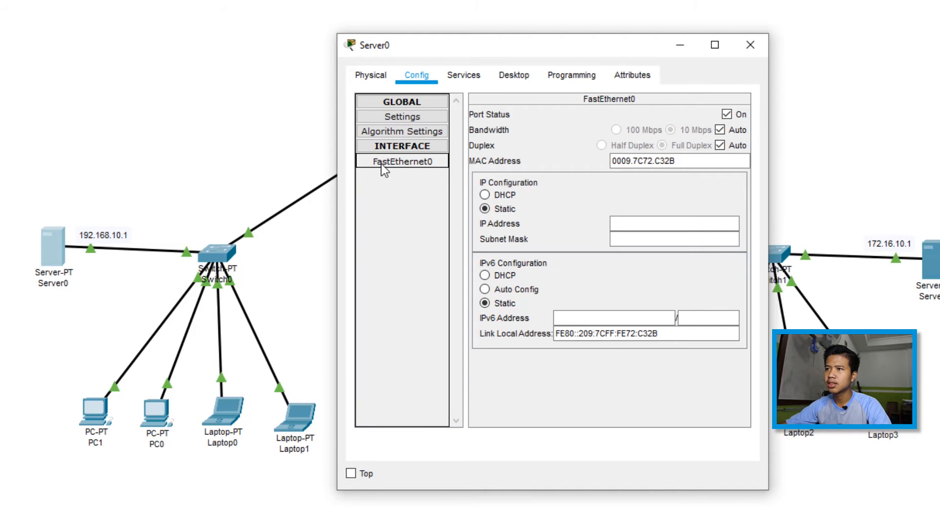
pyautogui.click(513, 76)
pyautogui.click(424, 129)
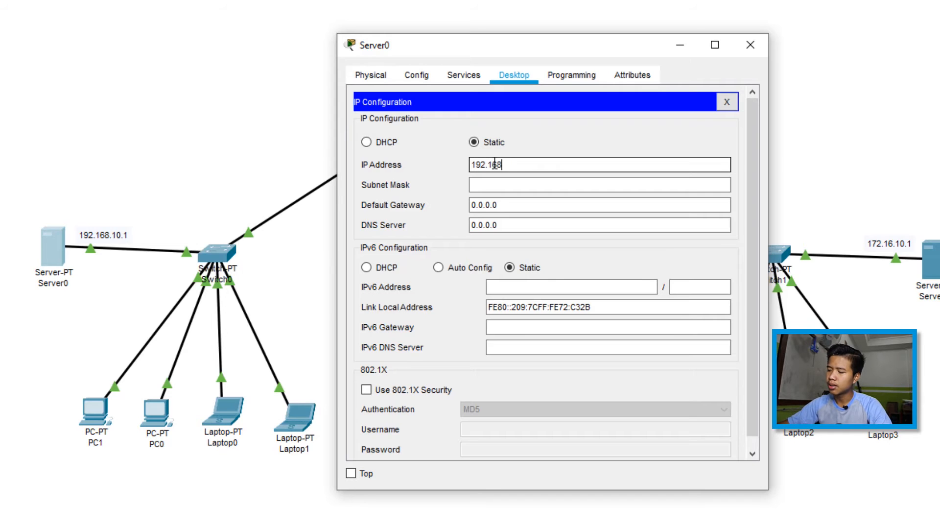
pyautogui.write('192.168.10.1')
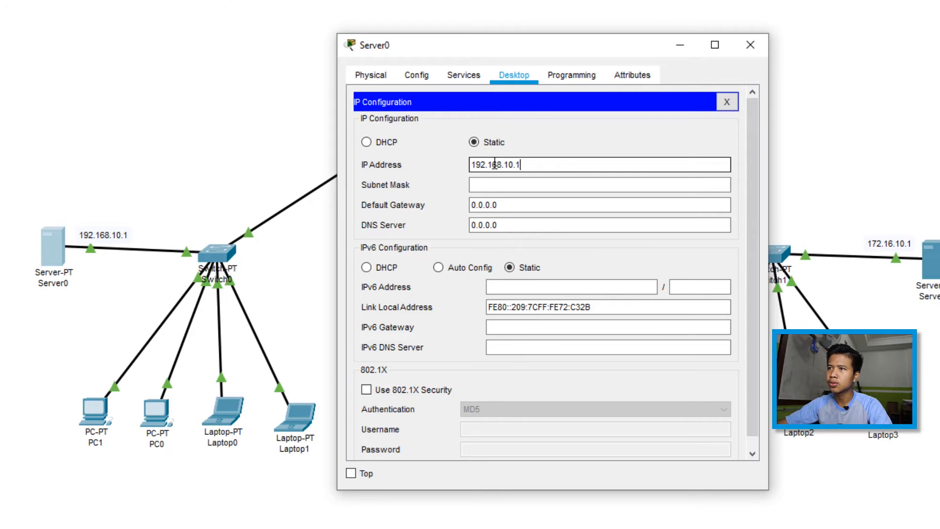
pyautogui.click(495, 184)
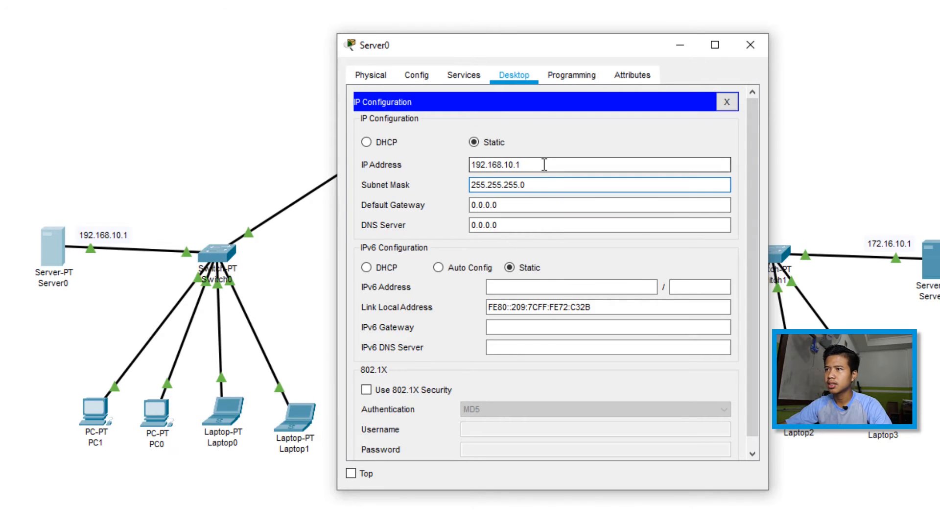
# Step: Set Server0's default gateway to 192.168.10.254, reusing the copied server address and changing its last octet
pyautogui.moveTo(544, 165); pyautogui.dragTo(315, 157)
pyautogui.hotkey('ctrl', 'c')
pyautogui.click(520, 208)
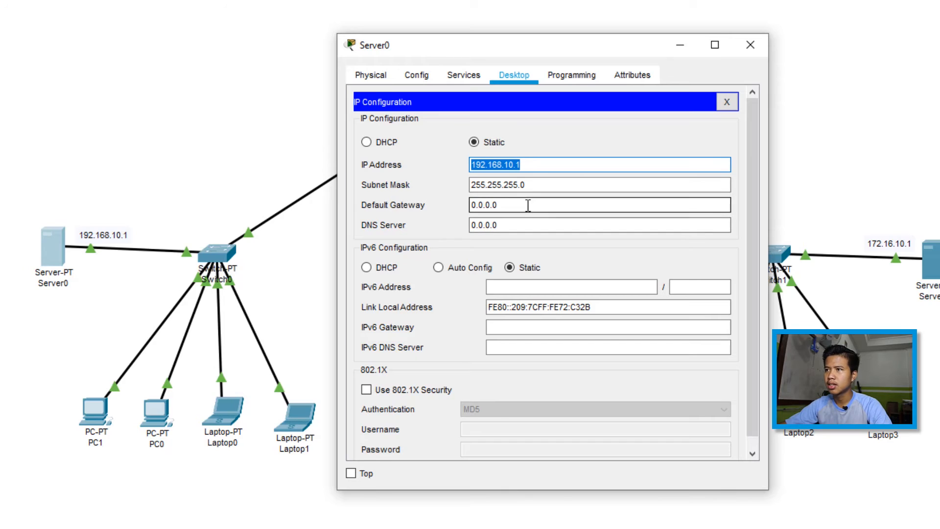
pyautogui.hotkey('ctrl', 'v')
pyautogui.press('BackSpace')
pyautogui.write('254')
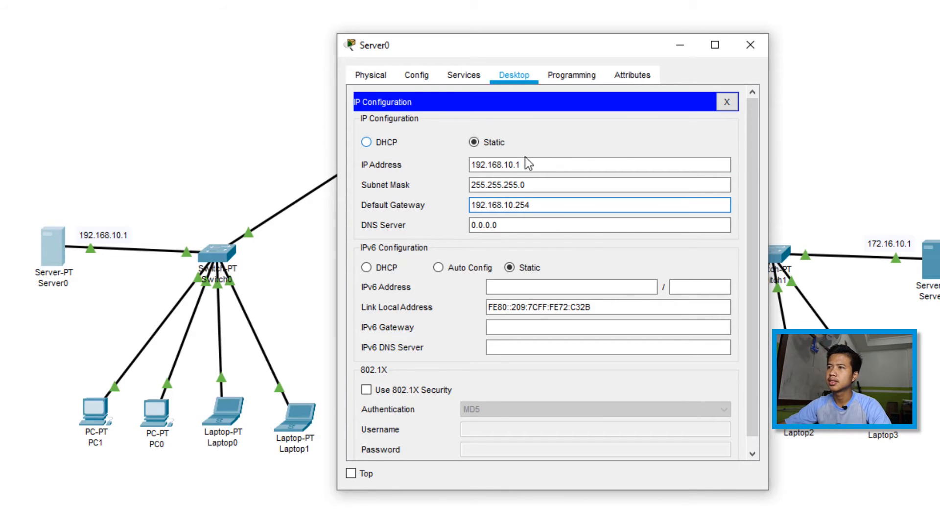
# Step: Review Server0's global gateway settings and the static IP configuration of its FastEthernet0 interface
pyautogui.click(553, 223)
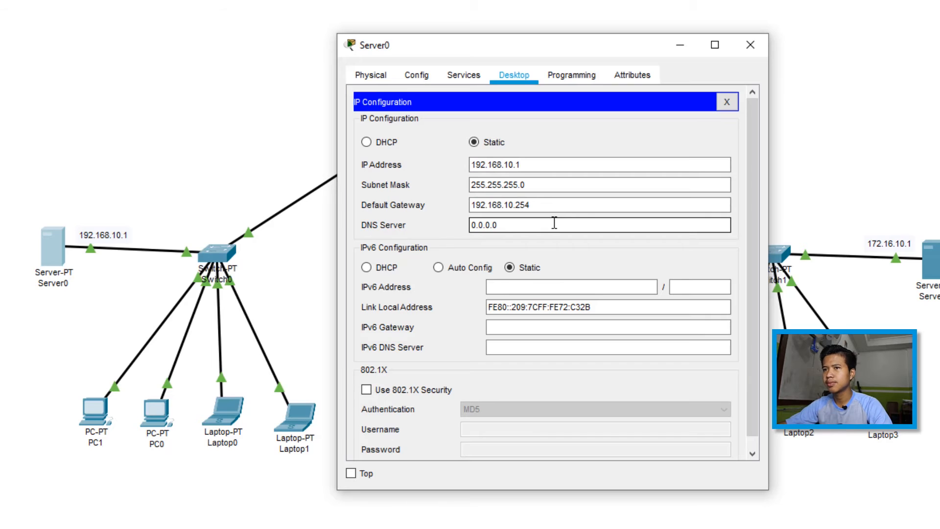
pyautogui.click(456, 78)
pyautogui.click(416, 78)
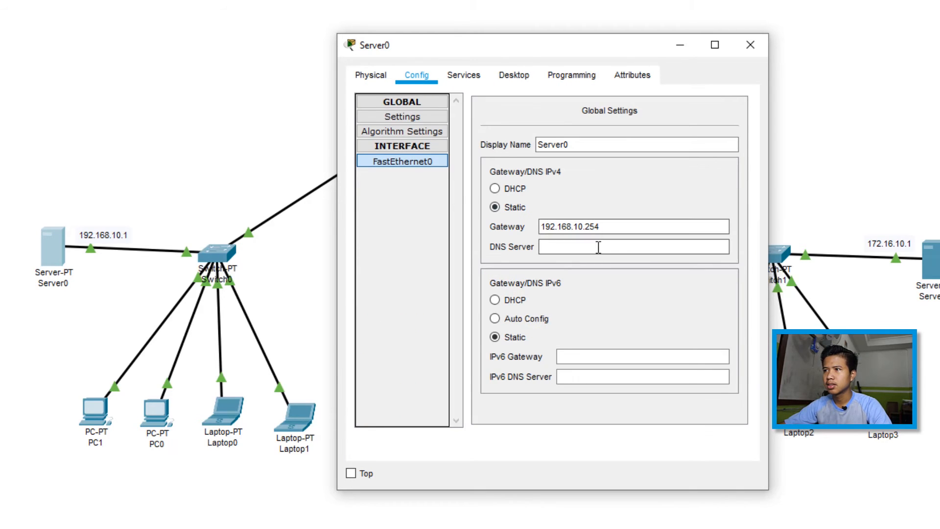
pyautogui.click(411, 163)
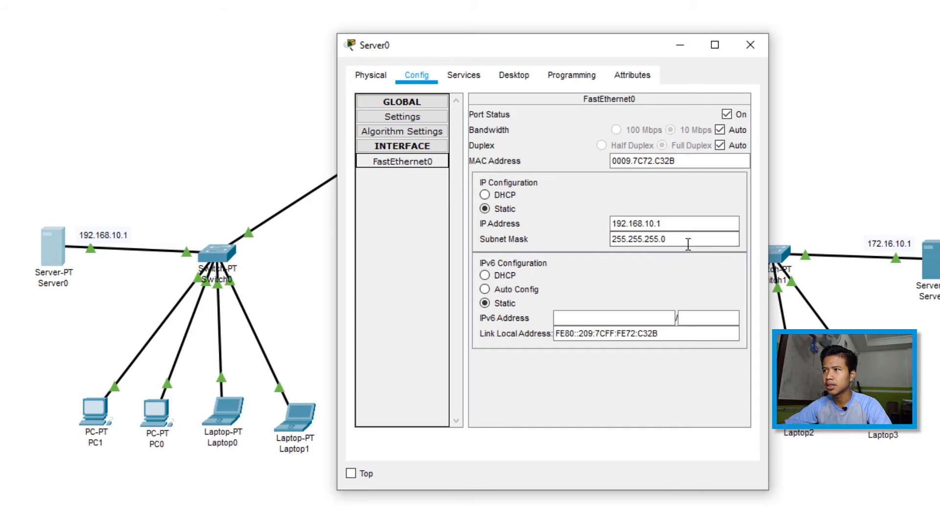
pyautogui.click(415, 105)
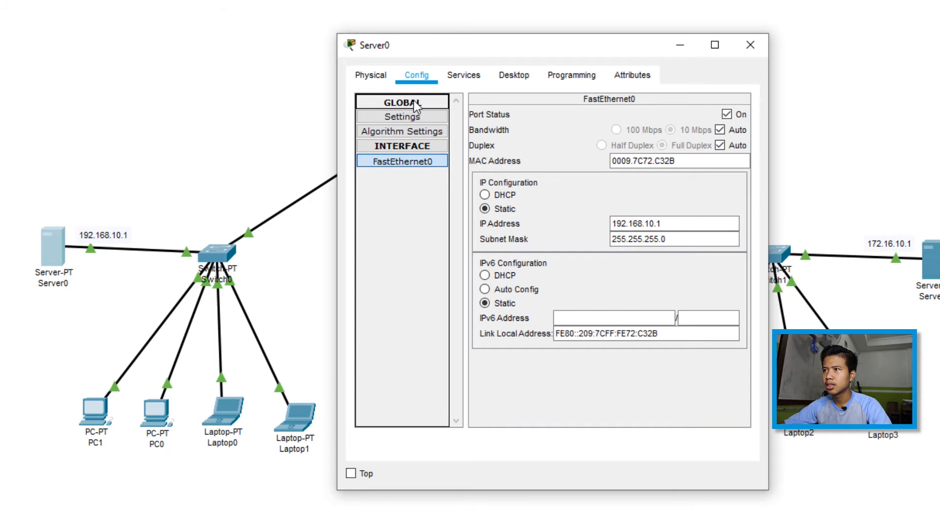
pyautogui.click(415, 103)
pyautogui.click(415, 103)
# Step: Turn on the DHCP service on Server0 and set serverPool's default gateway to 192.168.10.254
pyautogui.click(465, 75)
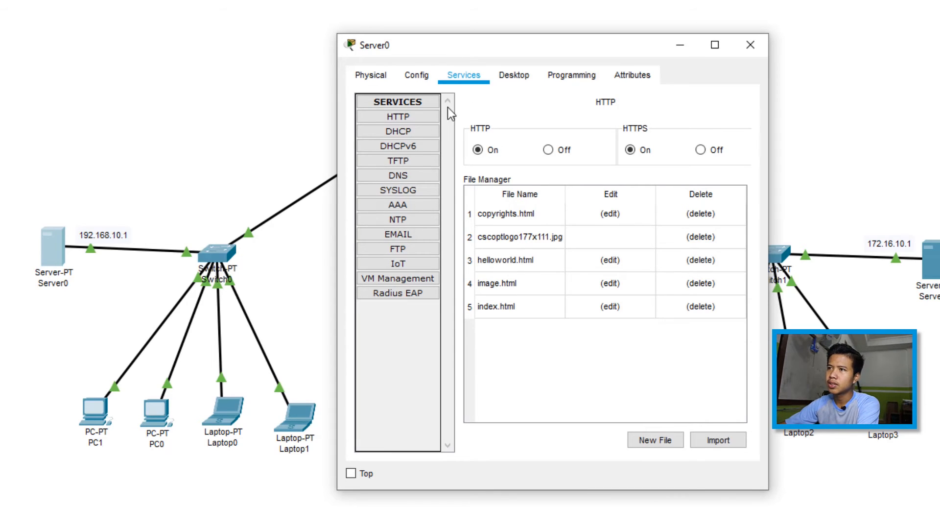
pyautogui.click(398, 130)
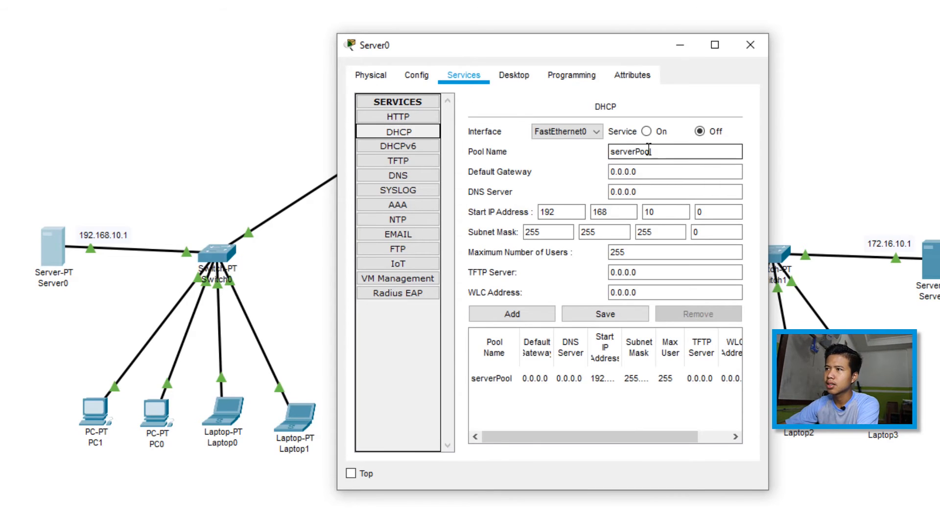
pyautogui.click(486, 378)
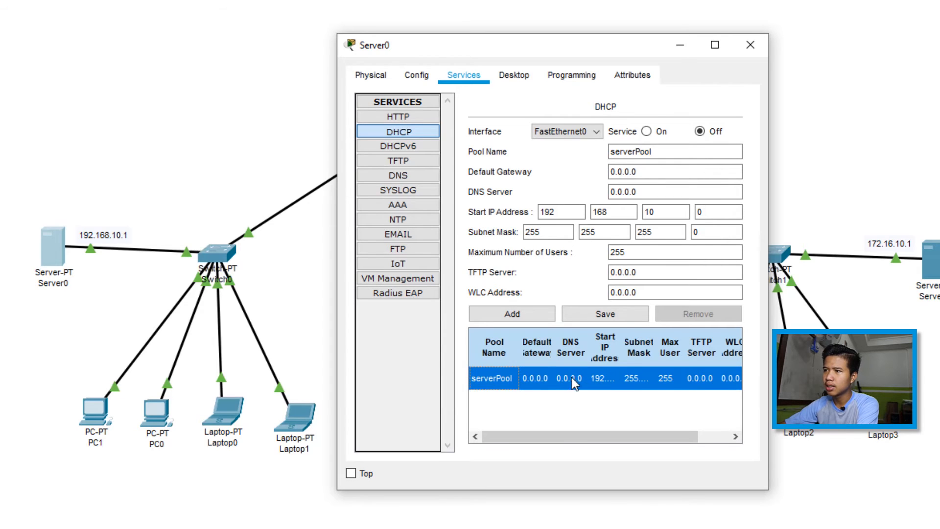
pyautogui.click(647, 131)
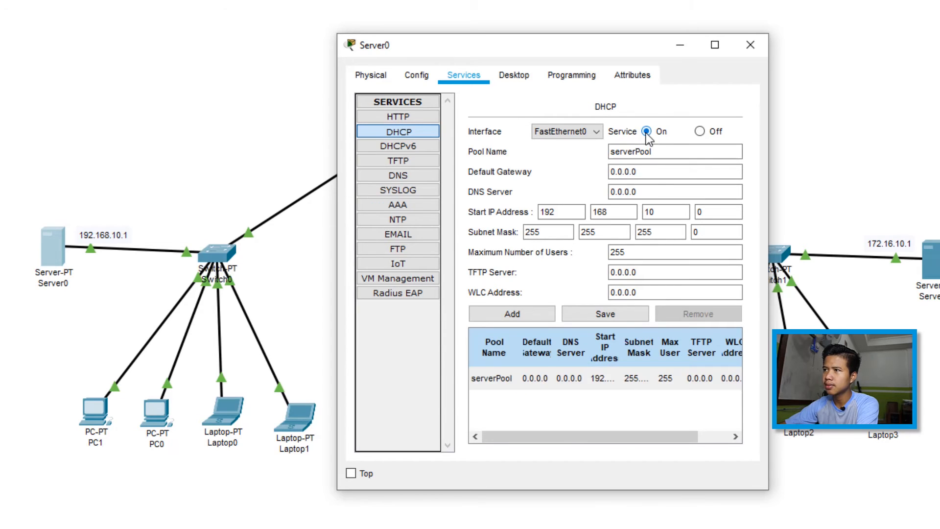
pyautogui.doubleClick(661, 172)
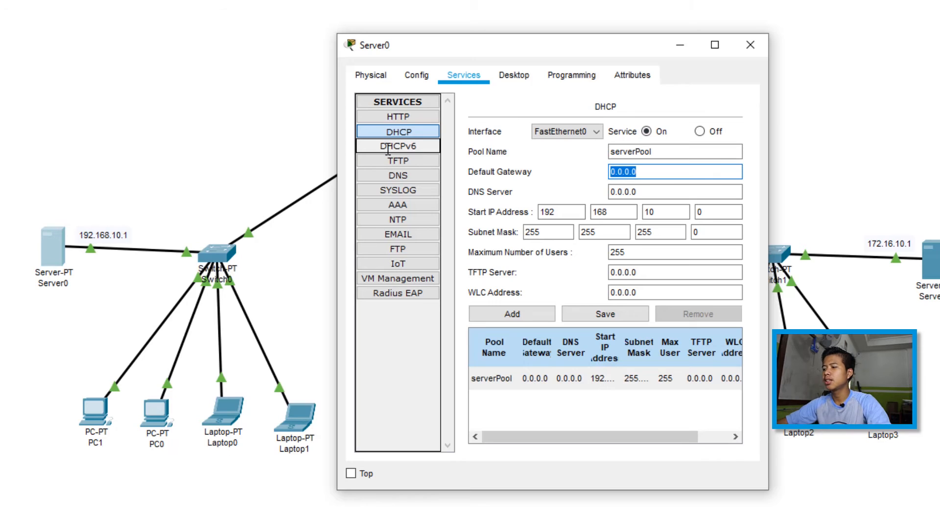
pyautogui.write('192.168.10.254')
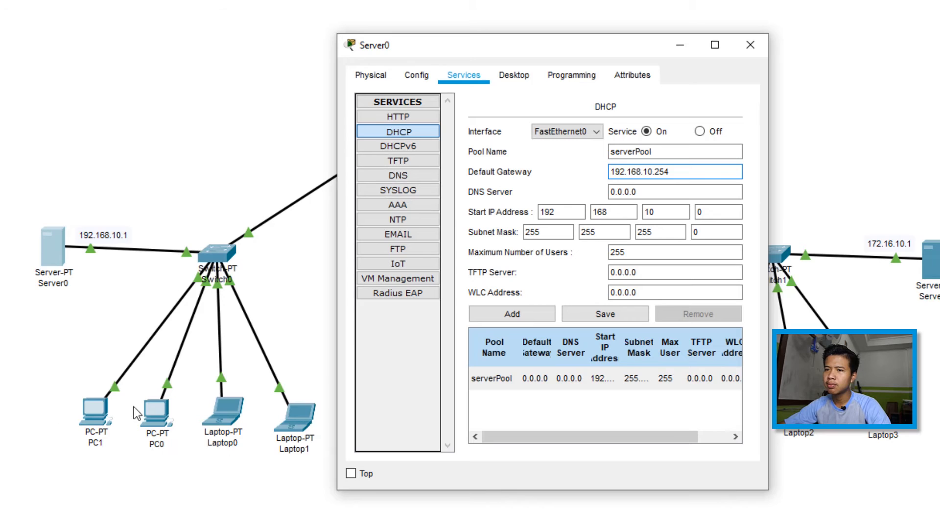
# Step: Set Server0's serverPool to start at 192.168.10.10 with a maximum of 4 users, and save the pool
pyautogui.doubleClick(715, 212)
pyautogui.write('10')
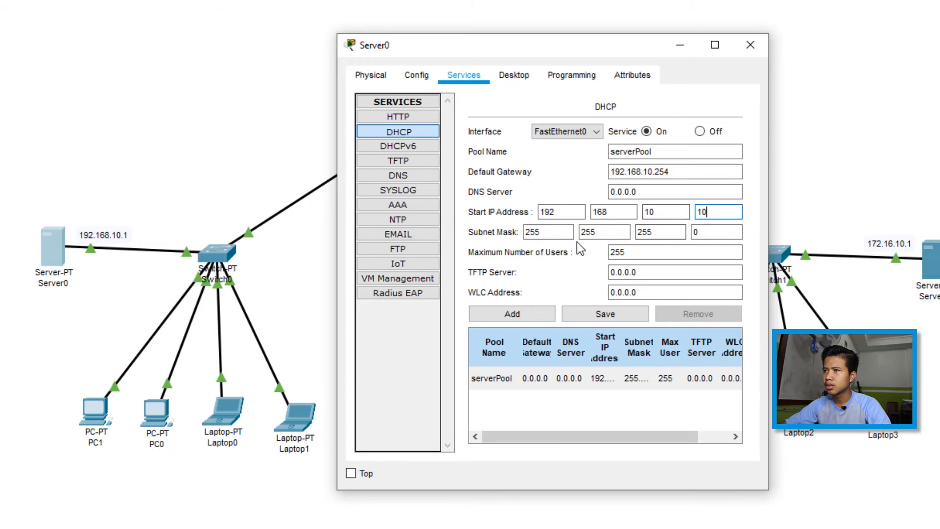
pyautogui.click(665, 233)
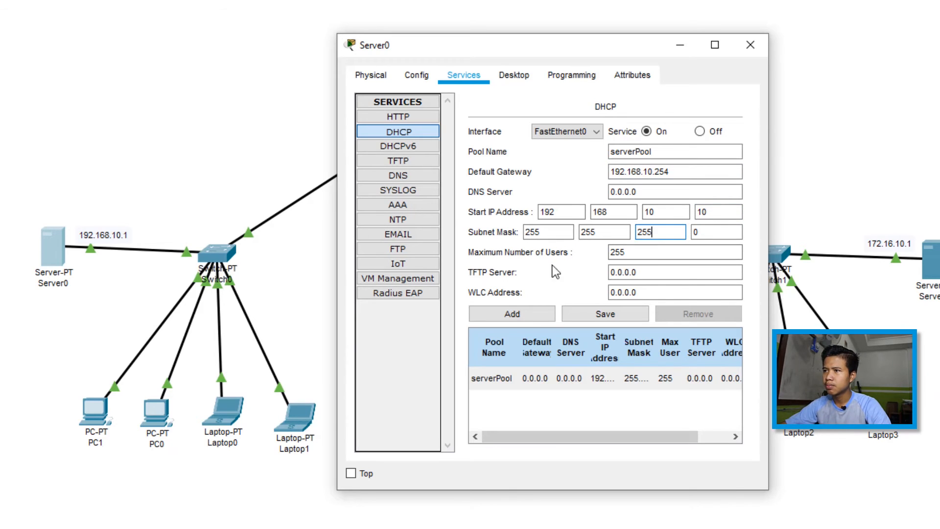
pyautogui.moveTo(667, 258); pyautogui.dragTo(555, 243)
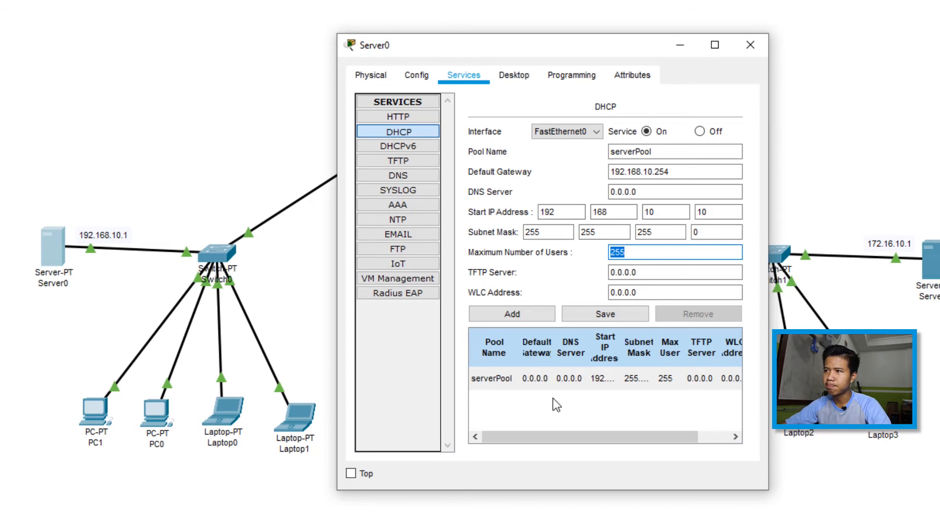
pyautogui.write('4')
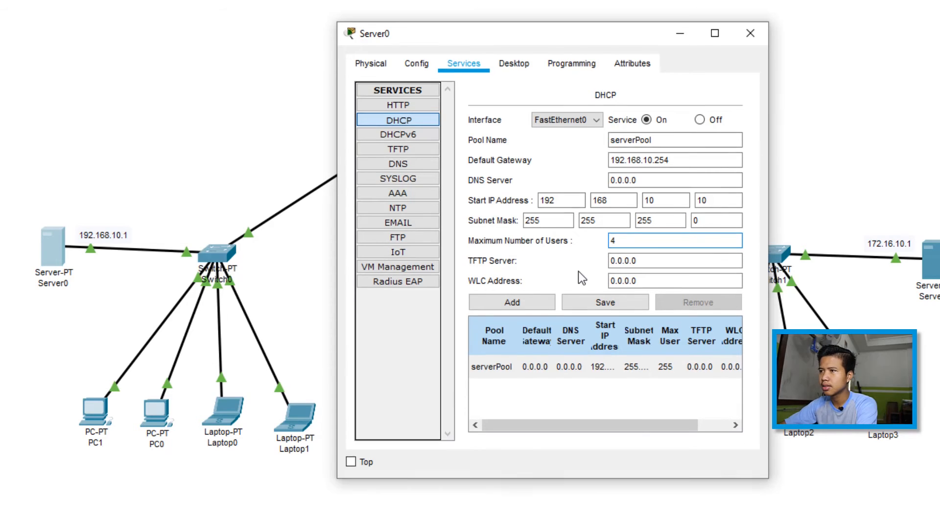
pyautogui.click(607, 307)
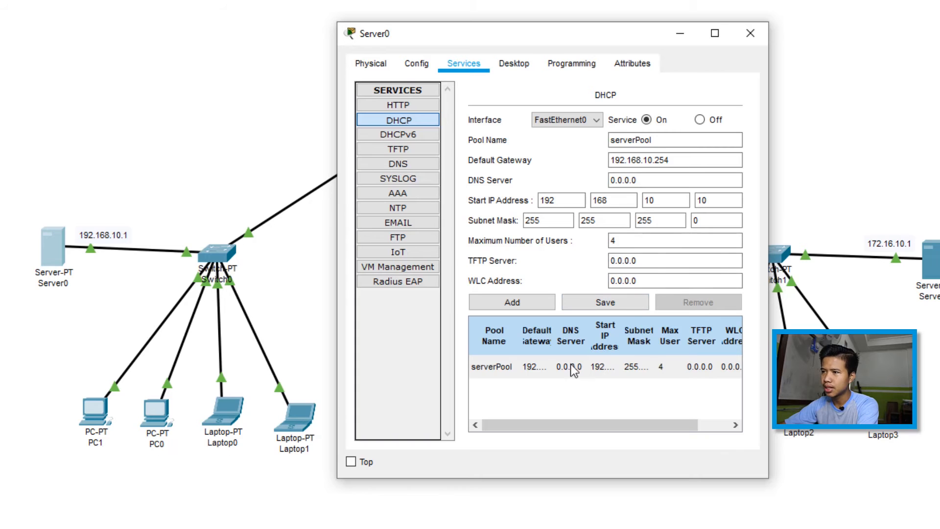
pyautogui.click(750, 33)
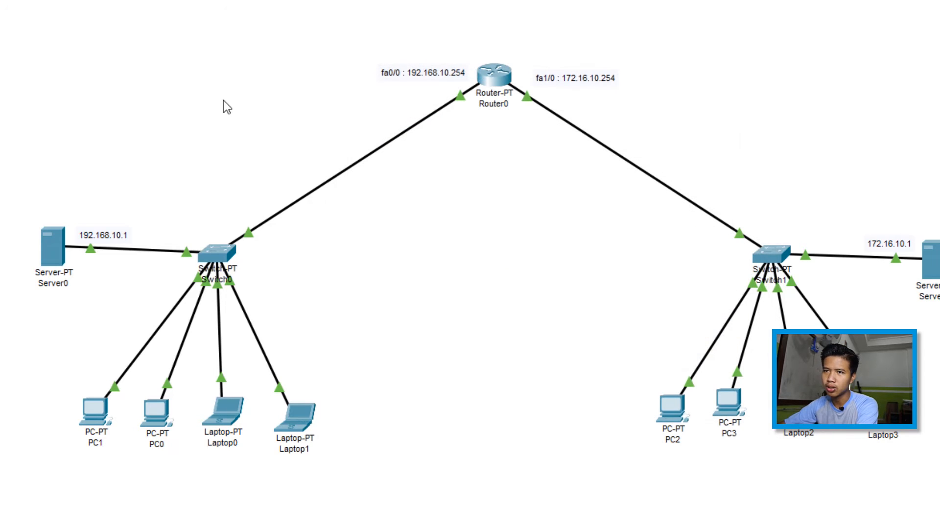
# Step: Renew PC1's DHCP lease by switching its IP configuration to Static and back to DHCP
pyautogui.click(111, 418)
pyautogui.click(421, 132)
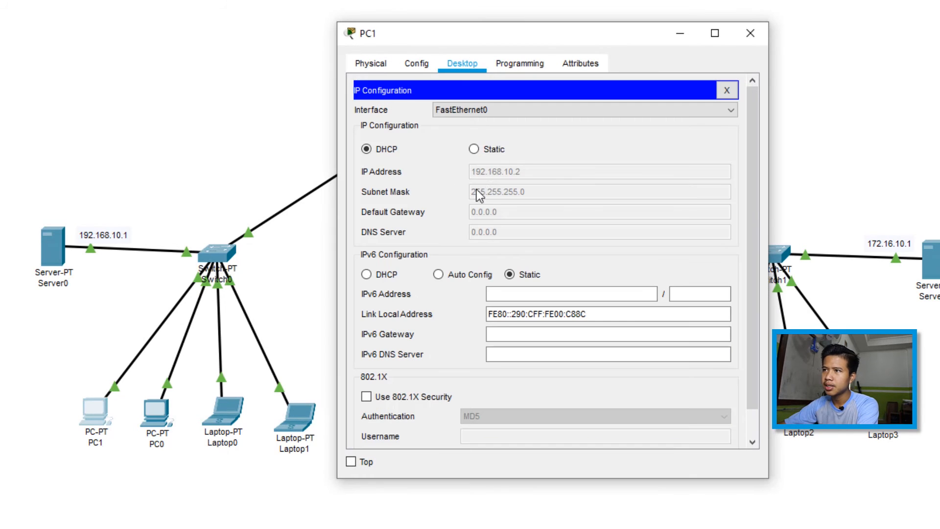
pyautogui.click(473, 151)
pyautogui.click(378, 153)
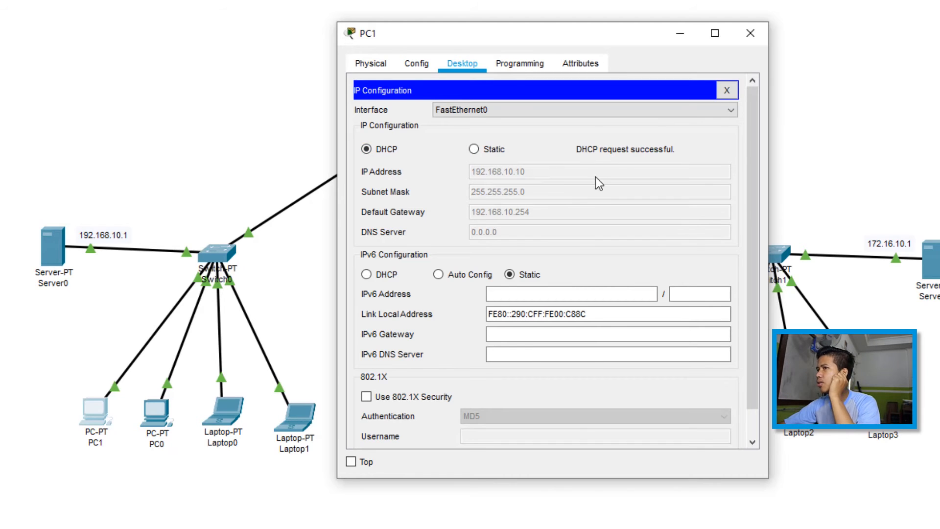
pyautogui.click(747, 32)
# Step: Set PC0's IP configuration to DHCP so it requests an address from the server
pyautogui.doubleClick(156, 413)
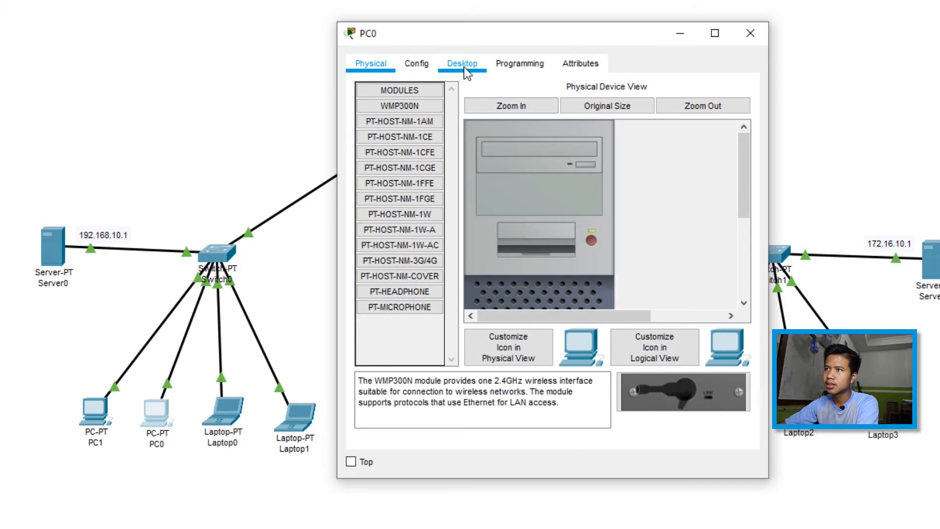
pyautogui.click(463, 66)
pyautogui.click(414, 124)
pyautogui.click(387, 148)
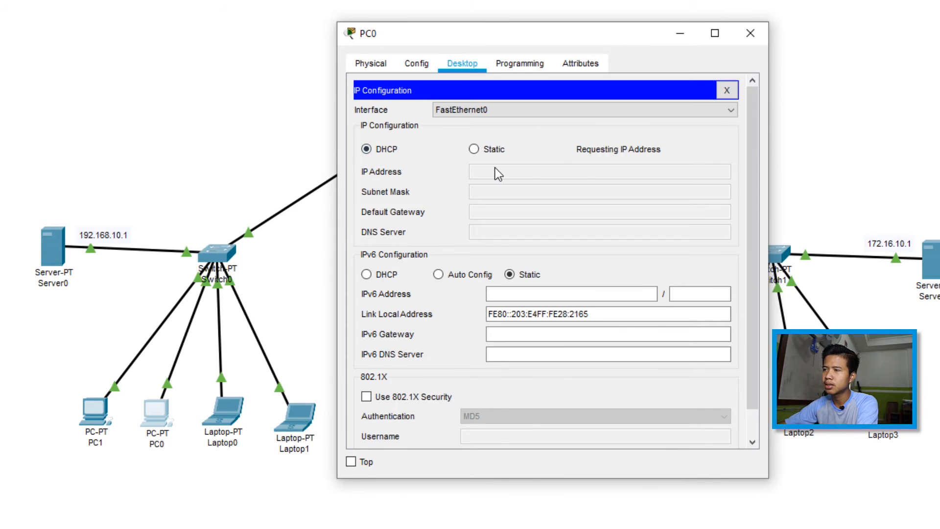
pyautogui.click(749, 34)
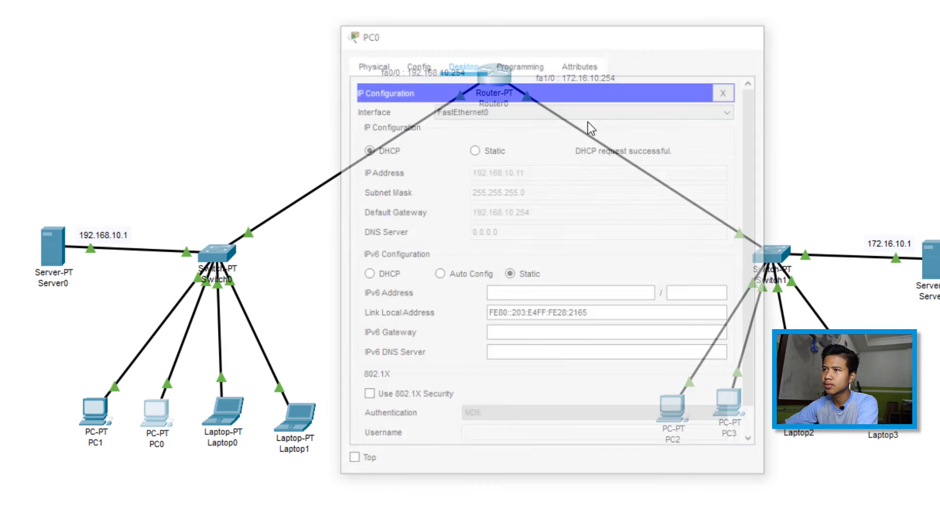
# Step: Set Laptop0's IP configuration to DHCP so it requests an address from the server
pyautogui.doubleClick(232, 438)
pyautogui.click(424, 64)
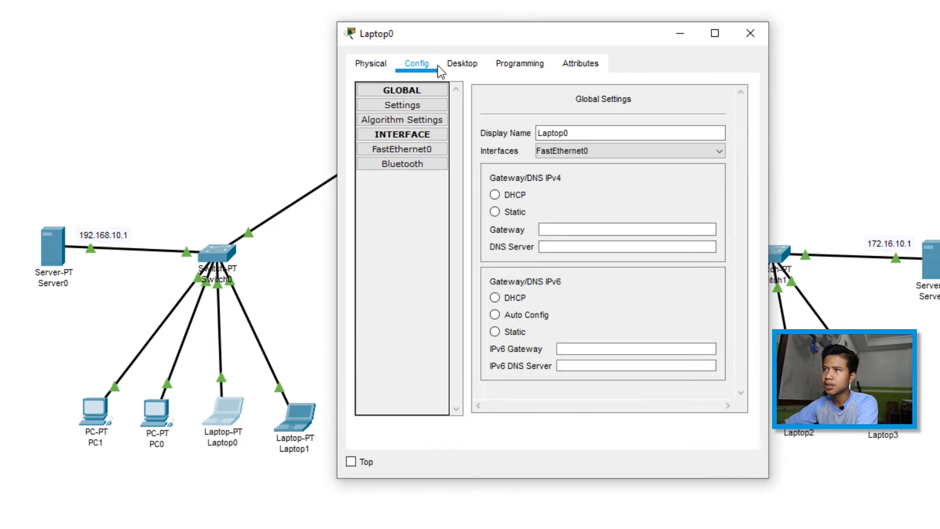
pyautogui.click(461, 63)
pyautogui.click(436, 125)
pyautogui.click(395, 149)
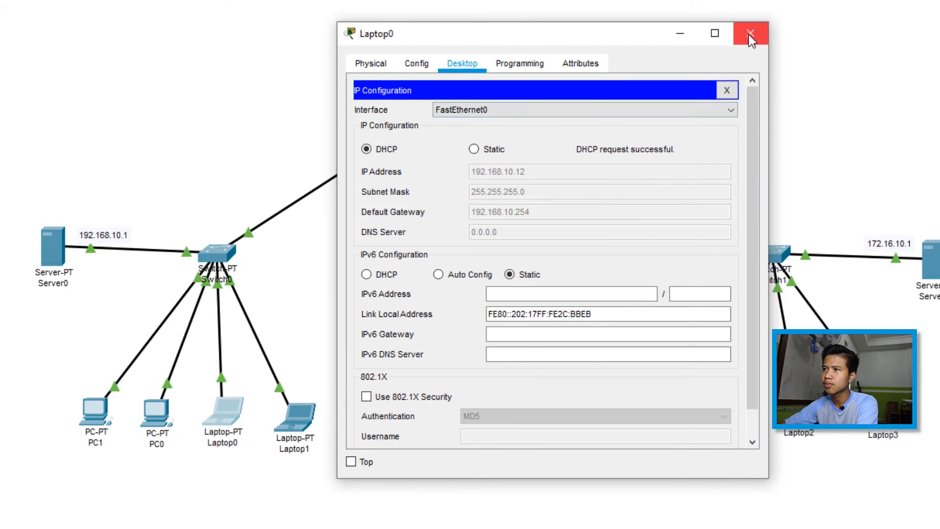
pyautogui.click(749, 35)
# Step: Set Laptop1's IP configuration to DHCP so it requests an address from the server
pyautogui.doubleClick(296, 419)
pyautogui.click(463, 64)
pyautogui.click(429, 128)
pyautogui.click(381, 154)
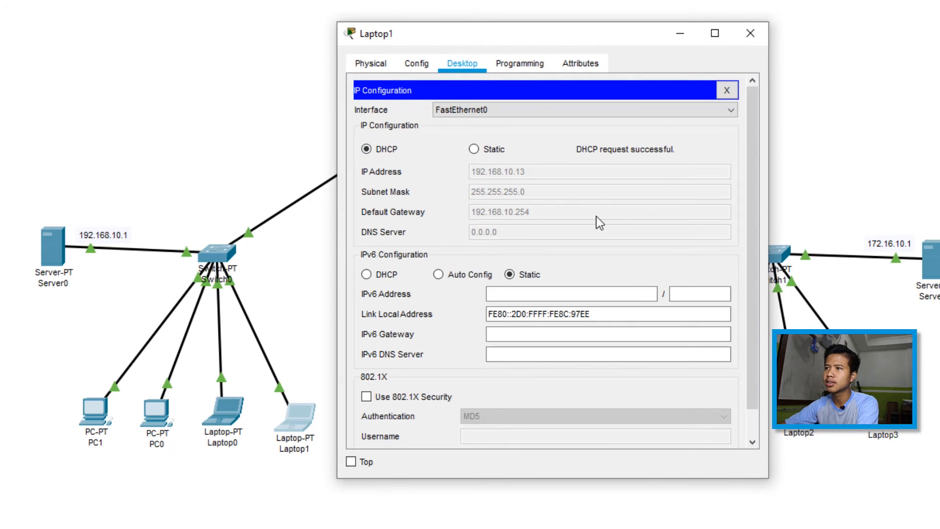
pyautogui.click(751, 34)
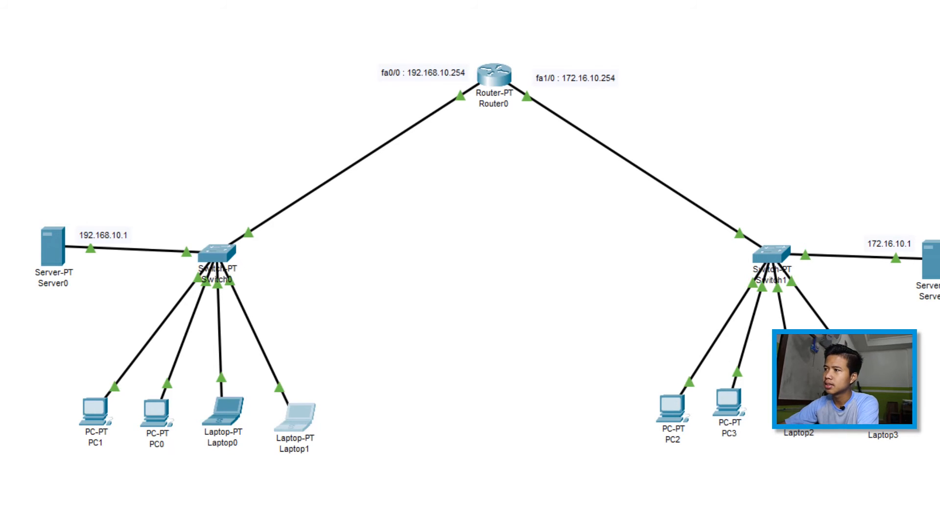
# Step: Set Server1's default gateway to 172.16.10.254 in its IP configuration, moving the window aside to uncover the router's fa1/0 label
pyautogui.click(931, 262)
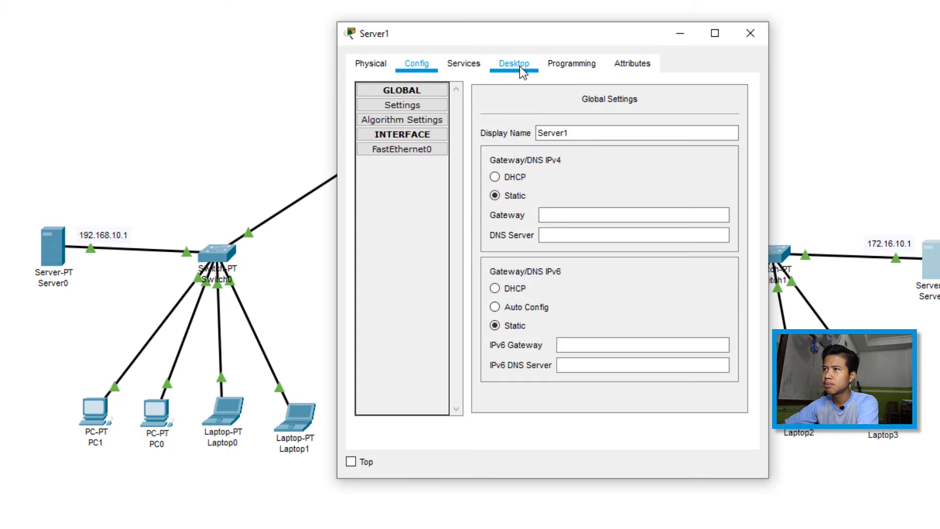
pyautogui.click(523, 62)
pyautogui.click(428, 125)
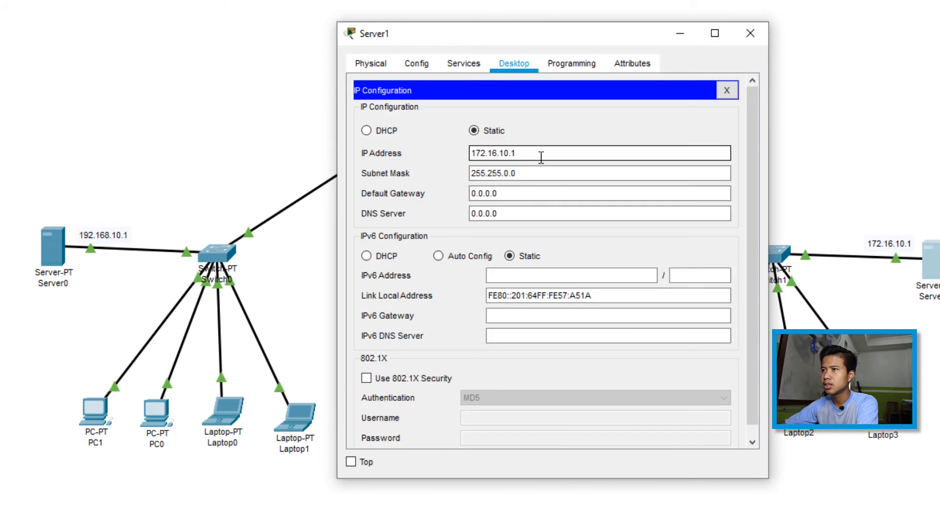
pyautogui.press('Tab')
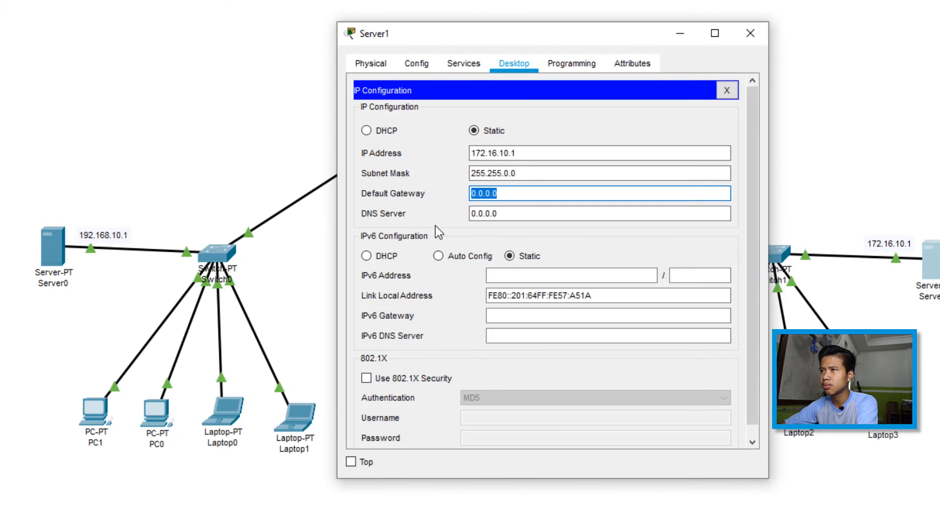
pyautogui.moveTo(511, 37); pyautogui.dragTo(220, 32)
pyautogui.write('172.16.10.254')
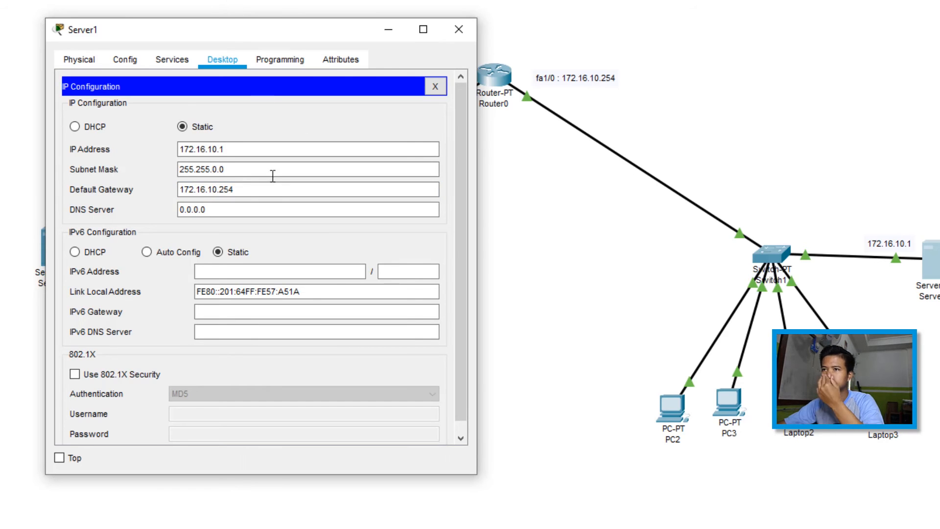
pyautogui.moveTo(254, 189); pyautogui.dragTo(43, 189)
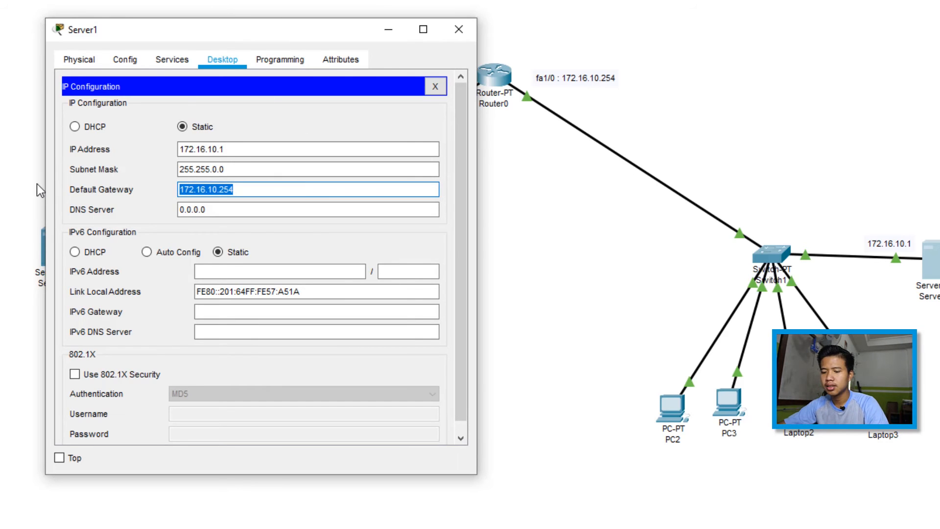
pyautogui.click(228, 104)
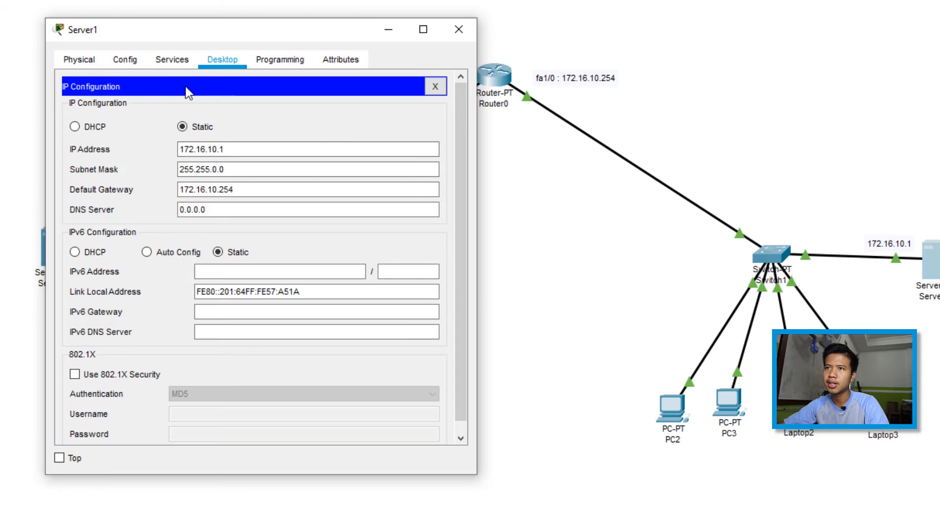
# Step: Turn on the DHCP service on Server1 and set serverPool's default gateway to 172.16.10.254
pyautogui.click(184, 66)
pyautogui.click(123, 116)
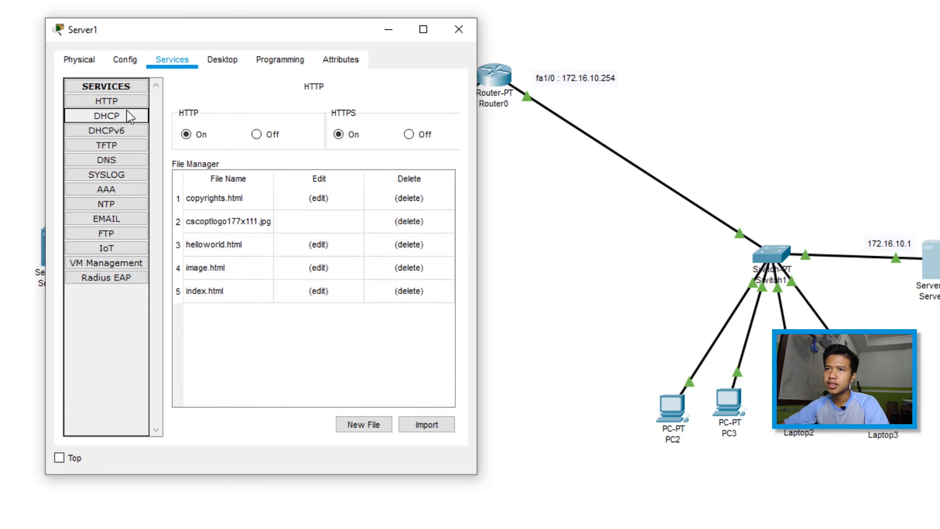
pyautogui.click(218, 360)
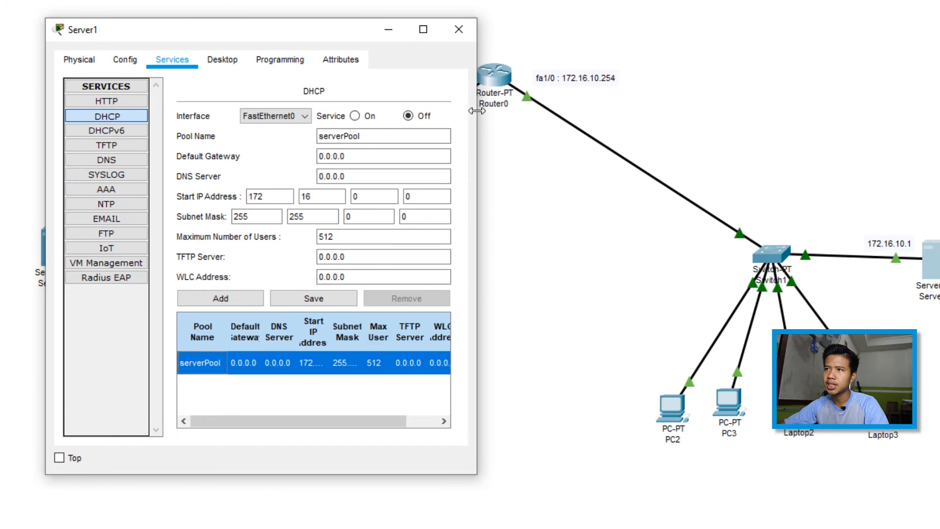
pyautogui.click(358, 120)
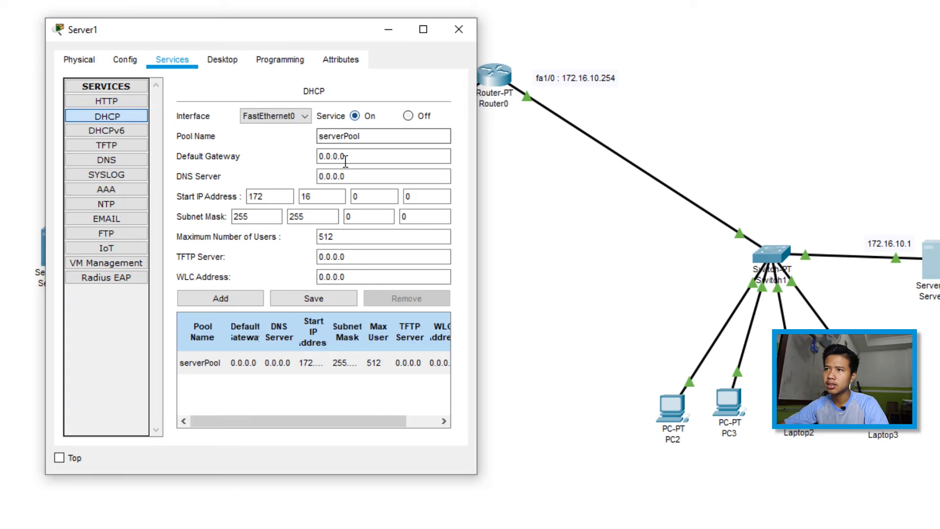
pyautogui.moveTo(366, 161); pyautogui.dragTo(267, 160)
pyautogui.write('172.16.10.254')
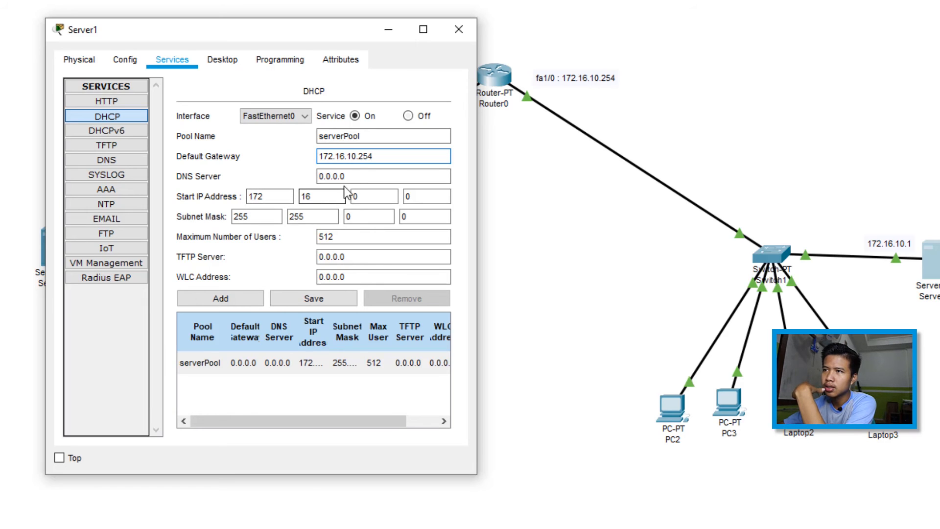
# Step: Set serverPool's start IP address to 172.16.10.15 and maximum number of users to 4, save the pool and close Server1's window
pyautogui.doubleClick(367, 196)
pyautogui.write('1')
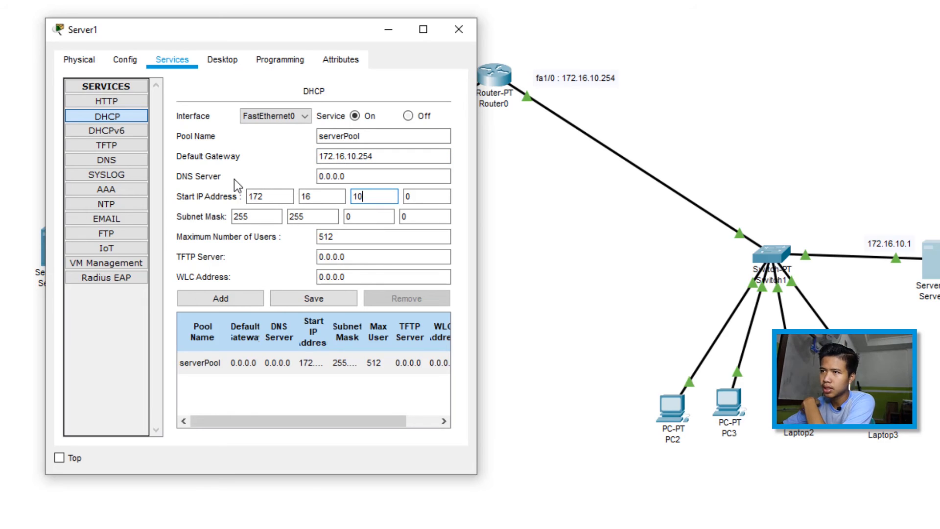
pyautogui.write('0')
pyautogui.doubleClick(420, 196)
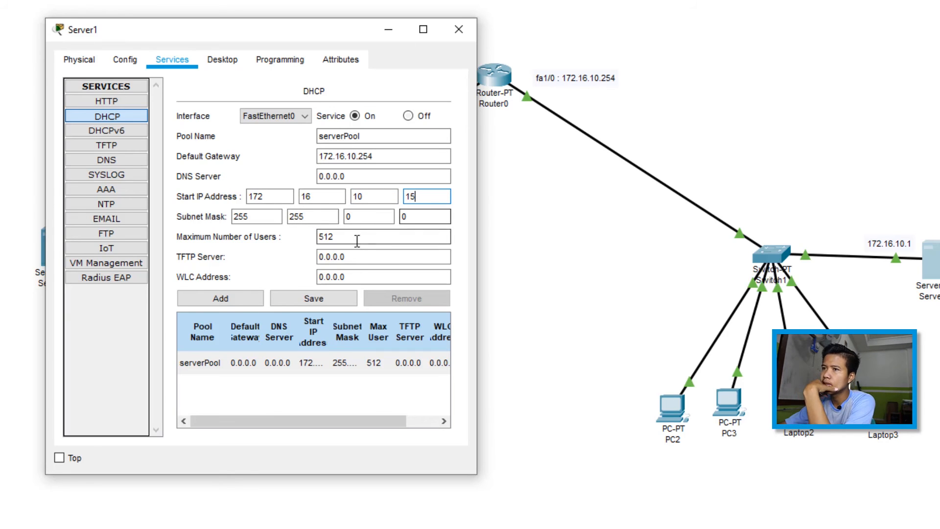
pyautogui.doubleClick(327, 237)
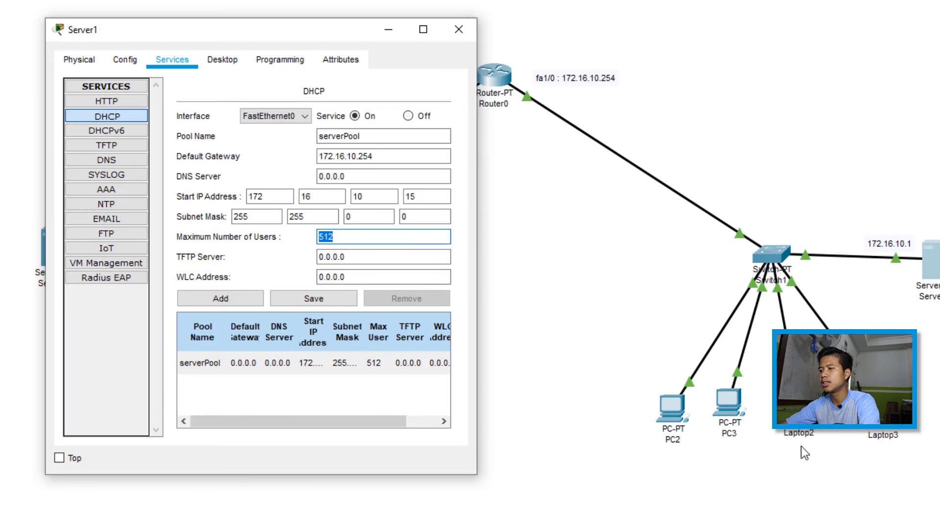
pyautogui.write('4')
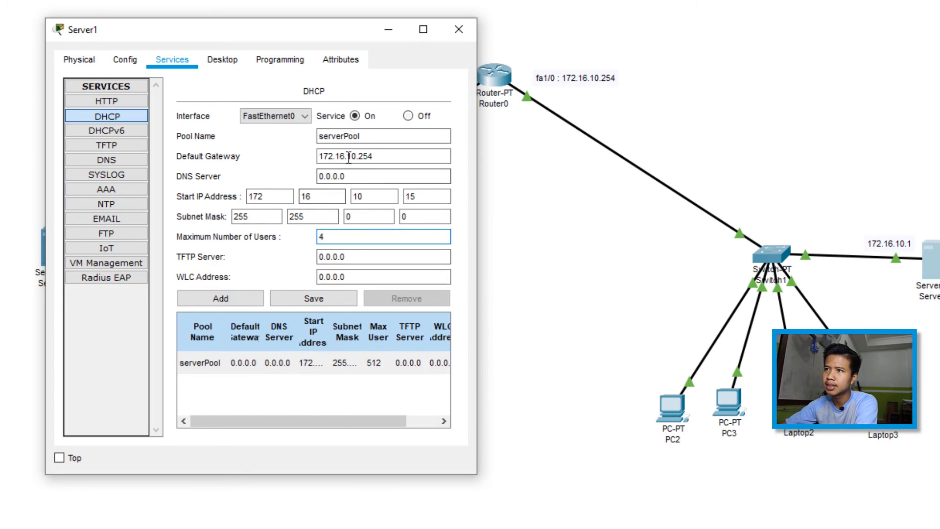
pyautogui.click(317, 300)
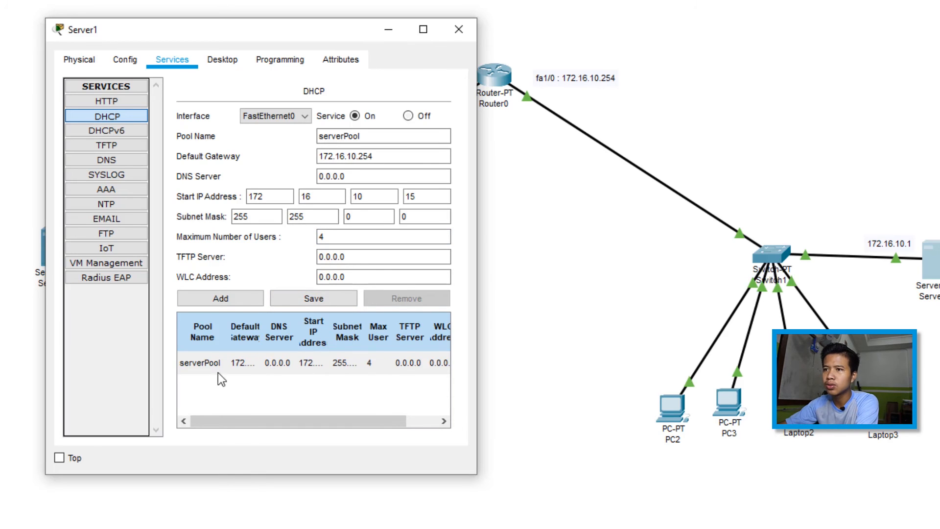
pyautogui.click(458, 30)
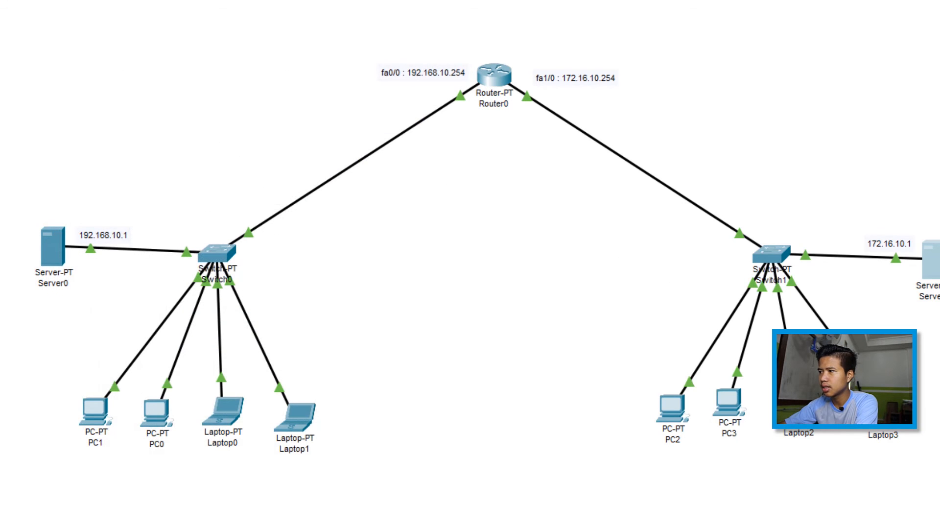
# Step: Set Laptop3's IP configuration to DHCP so it requests an address from the server
pyautogui.click(904, 414)
pyautogui.moveTo(604, 22); pyautogui.dragTo(464, 31)
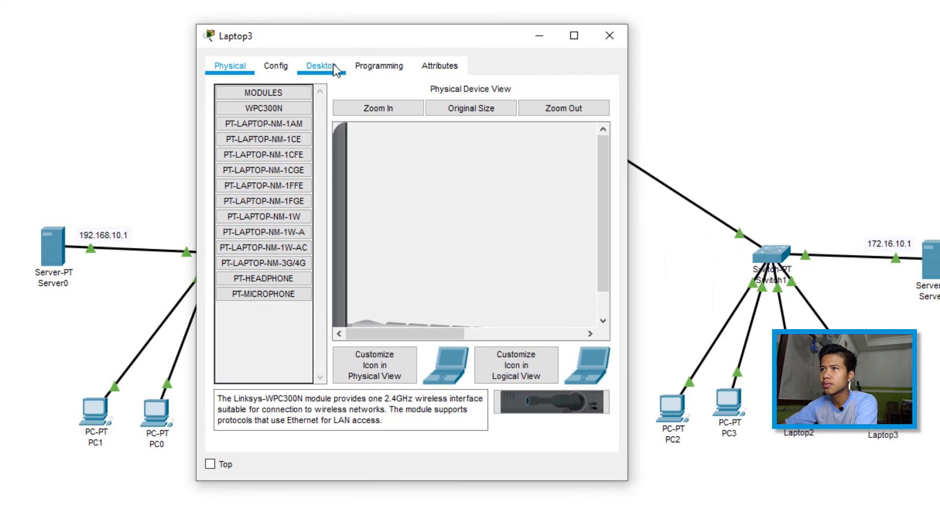
pyautogui.click(334, 66)
pyautogui.click(281, 134)
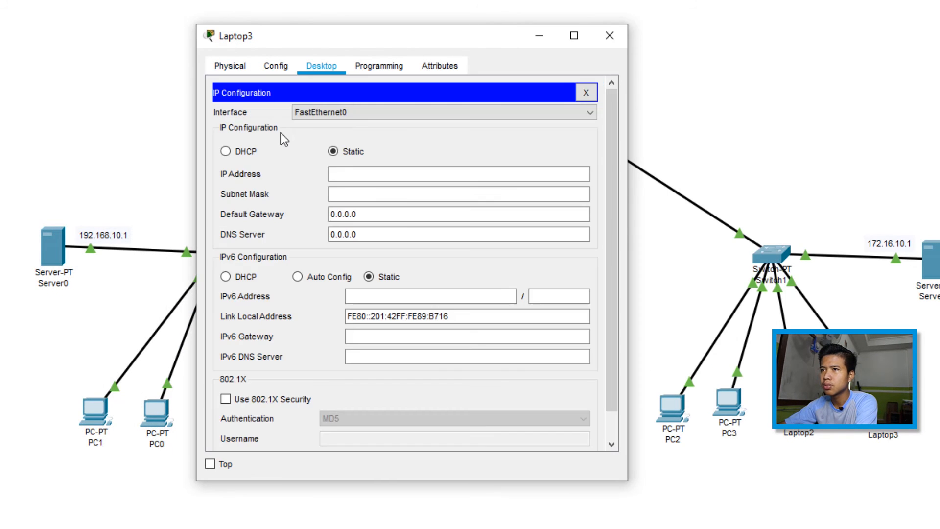
pyautogui.click(226, 152)
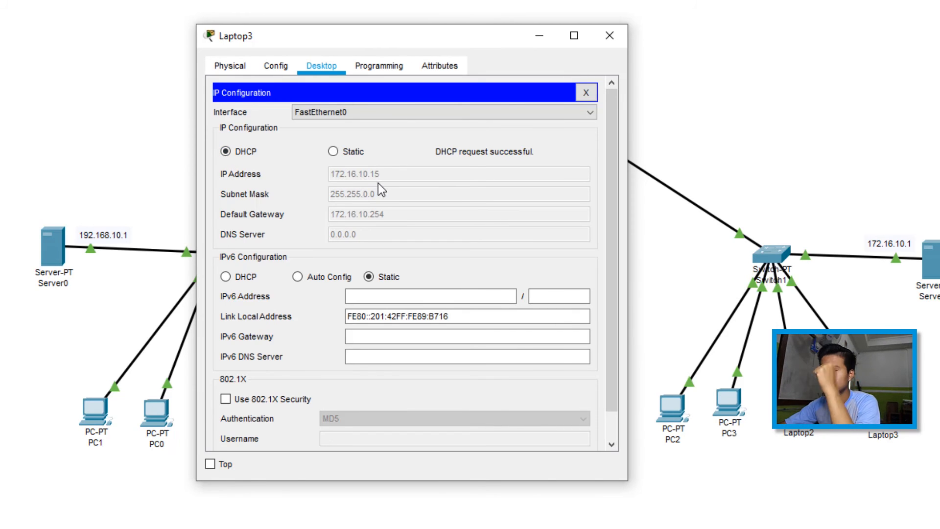
pyautogui.click(610, 36)
# Step: Set Laptop2's IP configuration to DHCP so it requests an address from the server
pyautogui.click(799, 411)
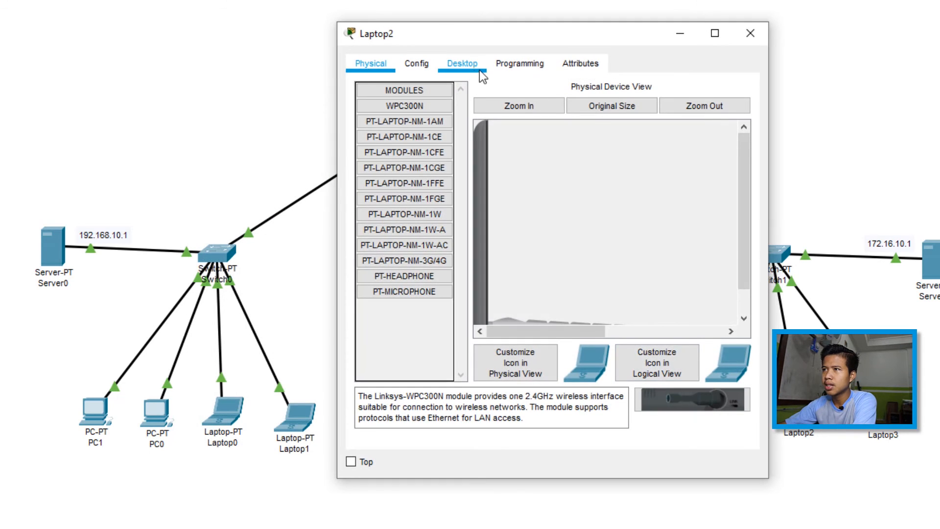
pyautogui.click(463, 64)
pyautogui.click(458, 120)
pyautogui.click(383, 152)
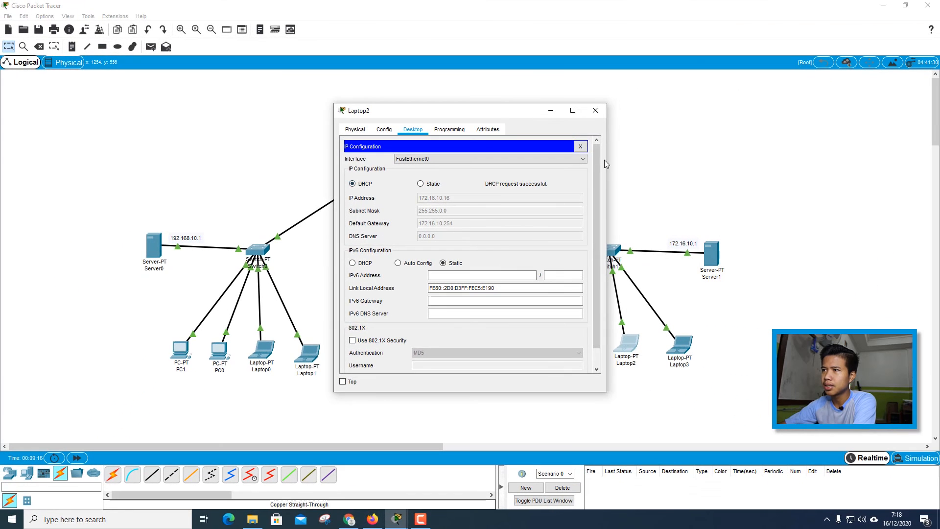
pyautogui.click(701, 58)
# Step: Set PC3's IP configuration to DHCP so it requests an address from the server
pyautogui.click(582, 346)
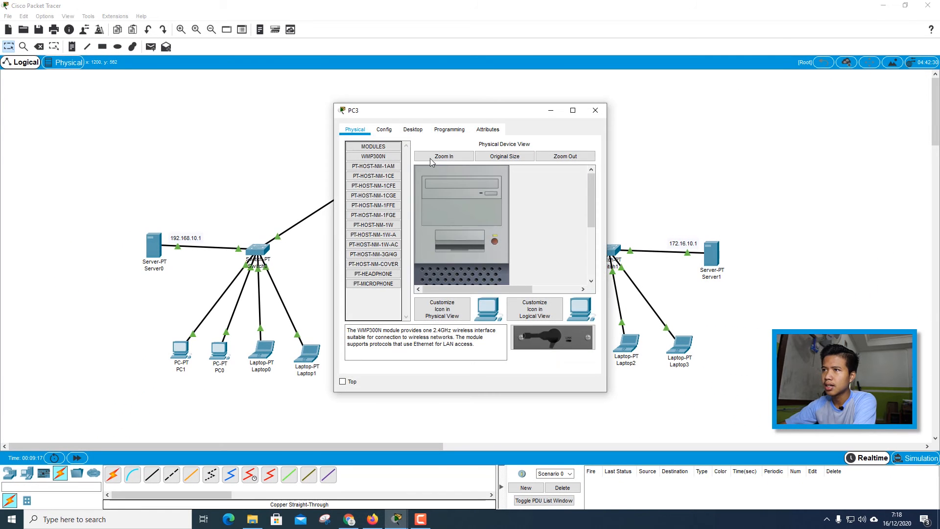
pyautogui.click(414, 129)
pyautogui.click(367, 184)
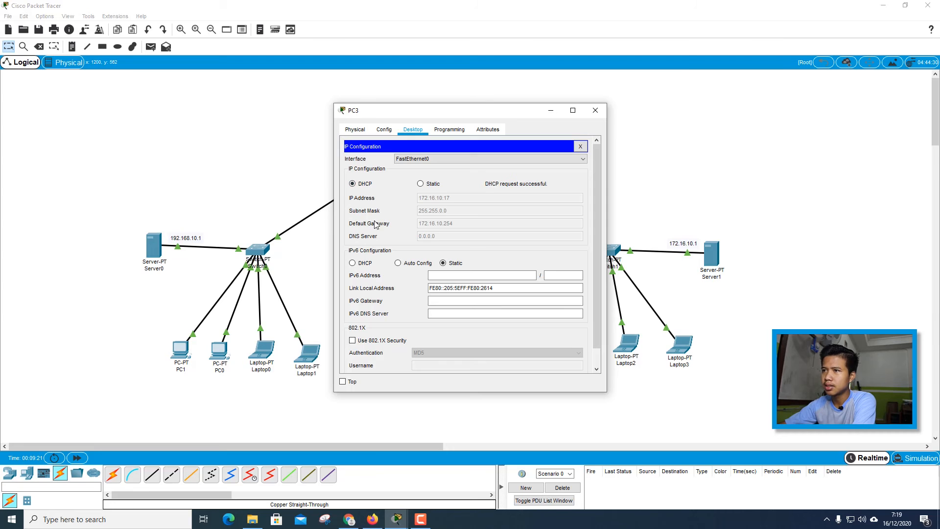
pyautogui.click(596, 109)
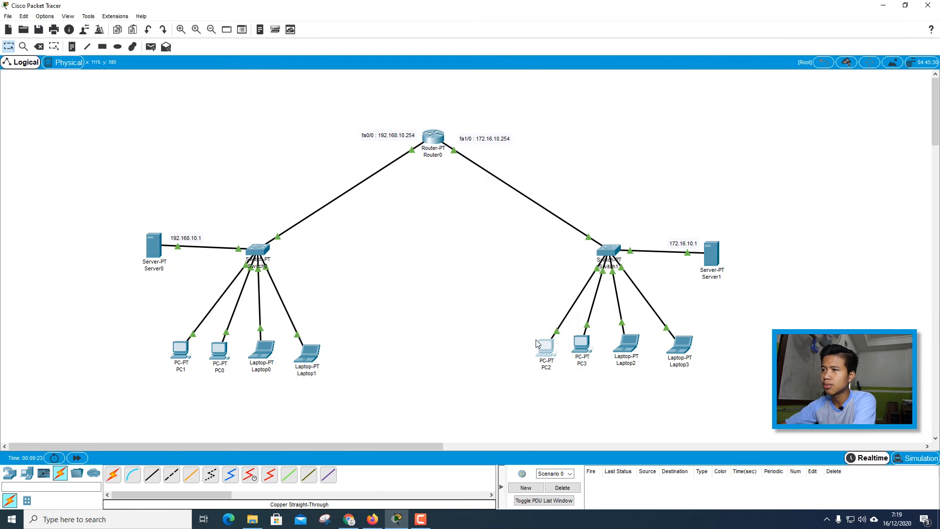
# Step: Set PC2's IP configuration to DHCP so it requests an address from the server
pyautogui.click(547, 349)
pyautogui.click(412, 130)
pyautogui.click(379, 176)
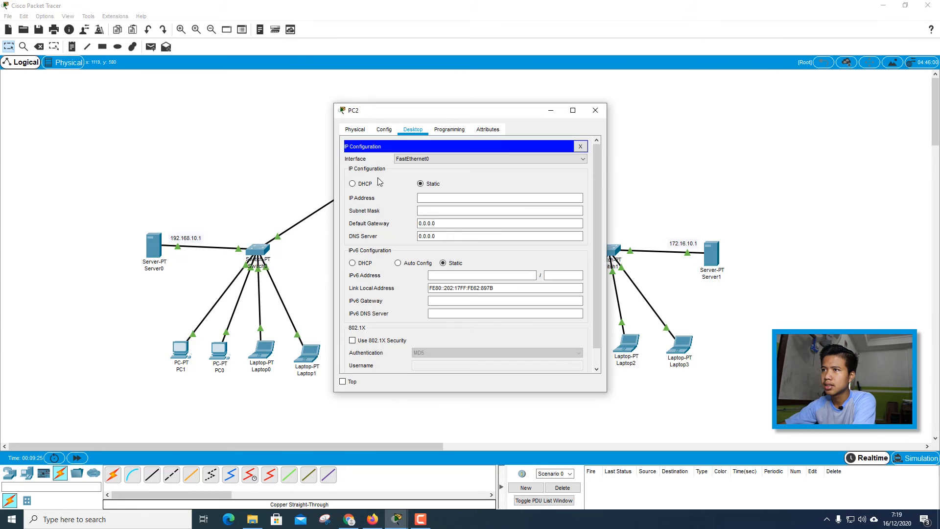
pyautogui.click(352, 184)
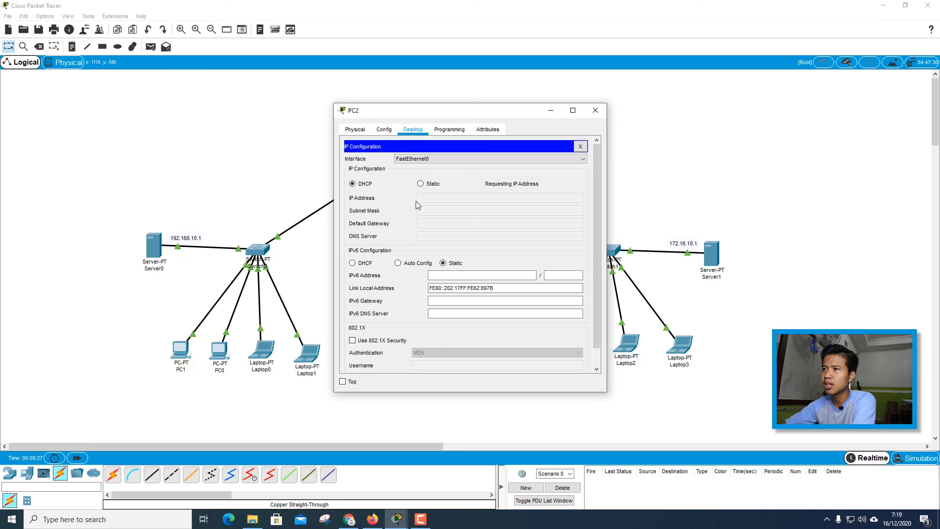
pyautogui.click(596, 110)
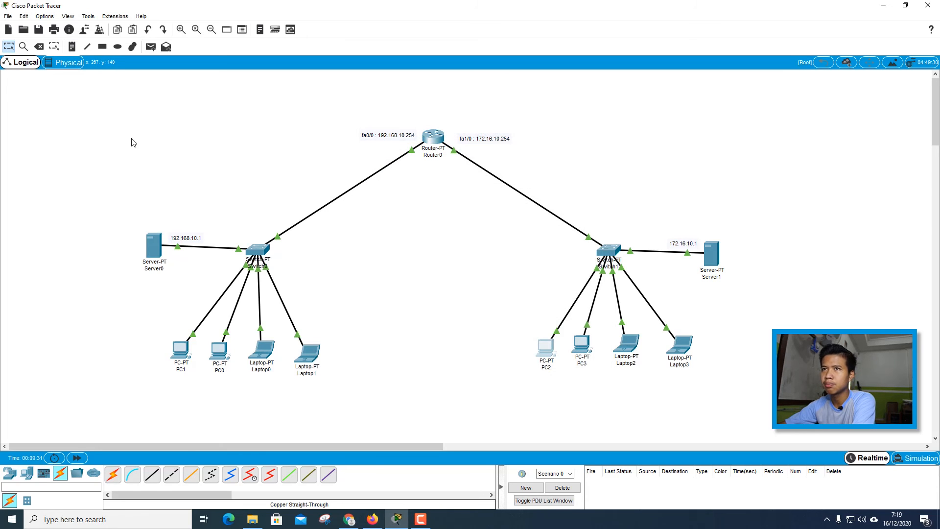
# Step: Test the connection between the LANs with two simple PDUs from PC1 to Laptop3, and clear the PDU list
pyautogui.click(151, 47)
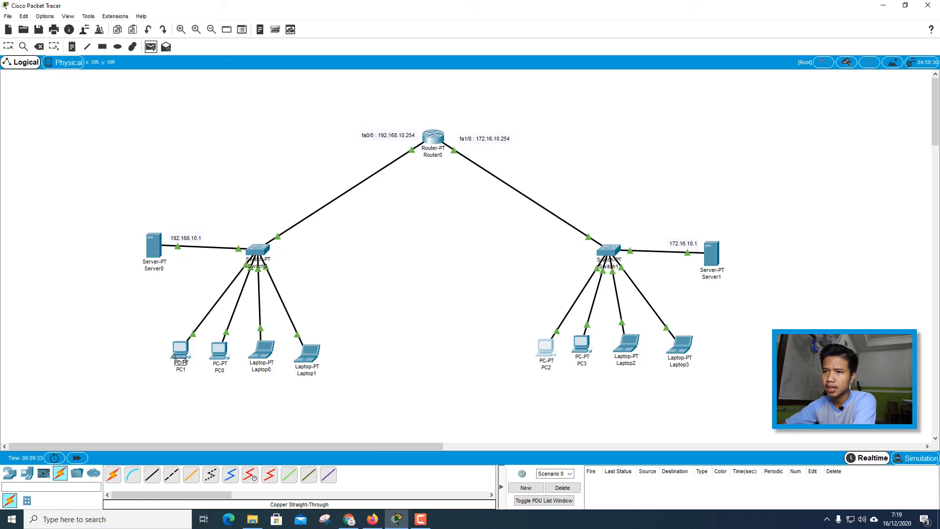
pyautogui.click(181, 357)
pyautogui.click(680, 346)
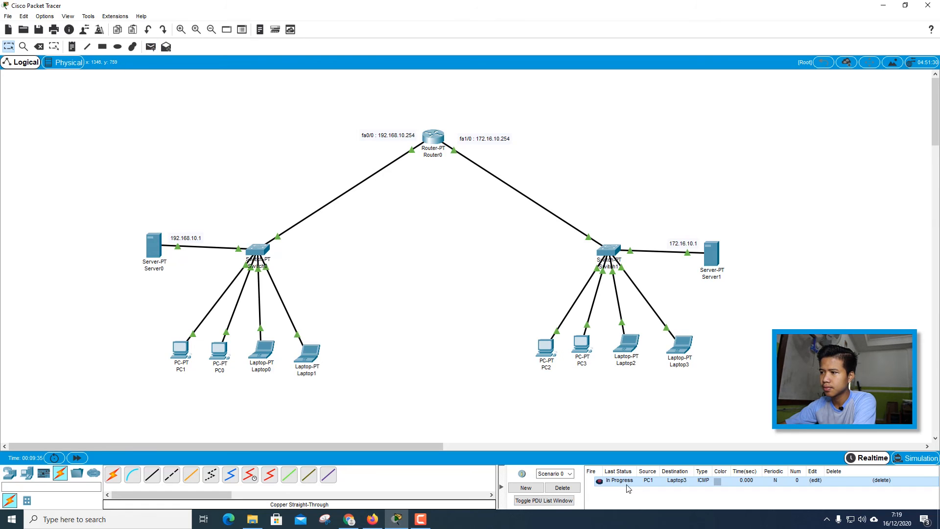
pyautogui.click(151, 47)
pyautogui.click(182, 352)
pyautogui.click(682, 353)
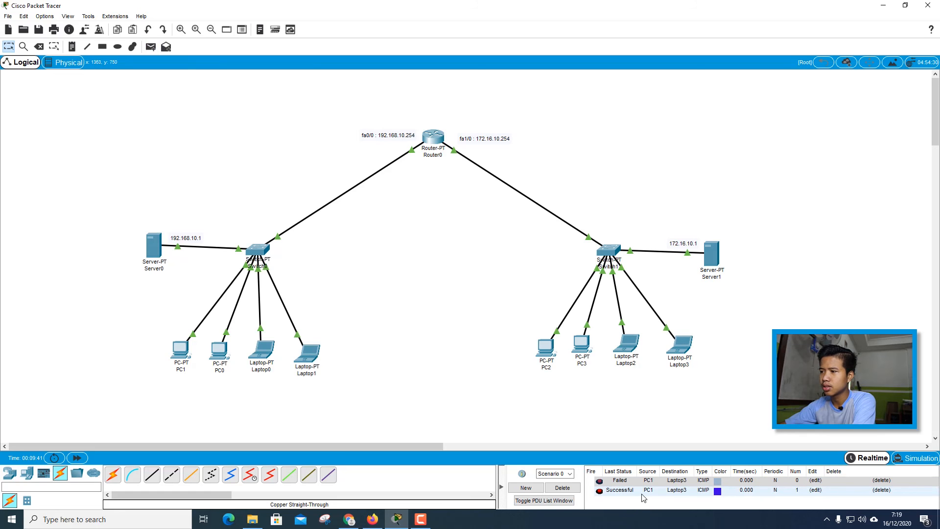
pyautogui.click(563, 488)
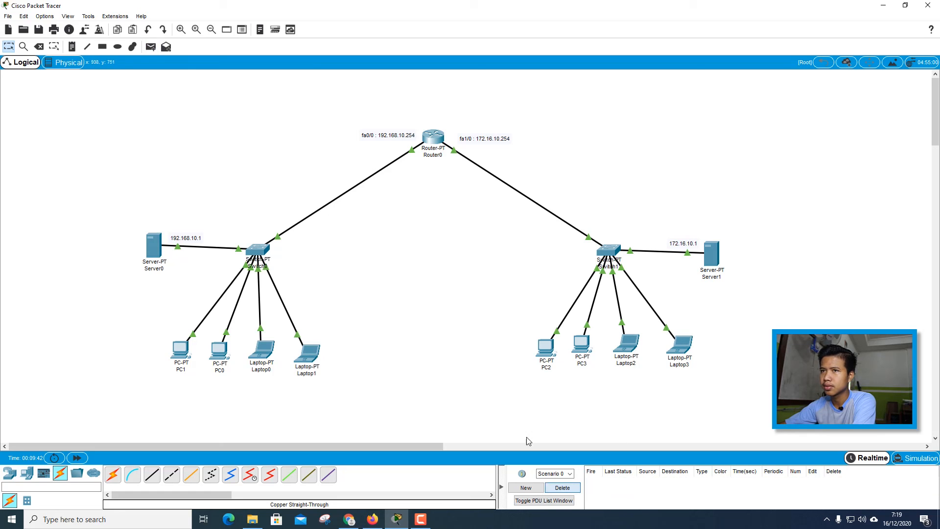
# Step: Test the connection between the two servers by sending a simple PDU from Server0 to Server1 twice
pyautogui.click(151, 47)
pyautogui.click(154, 246)
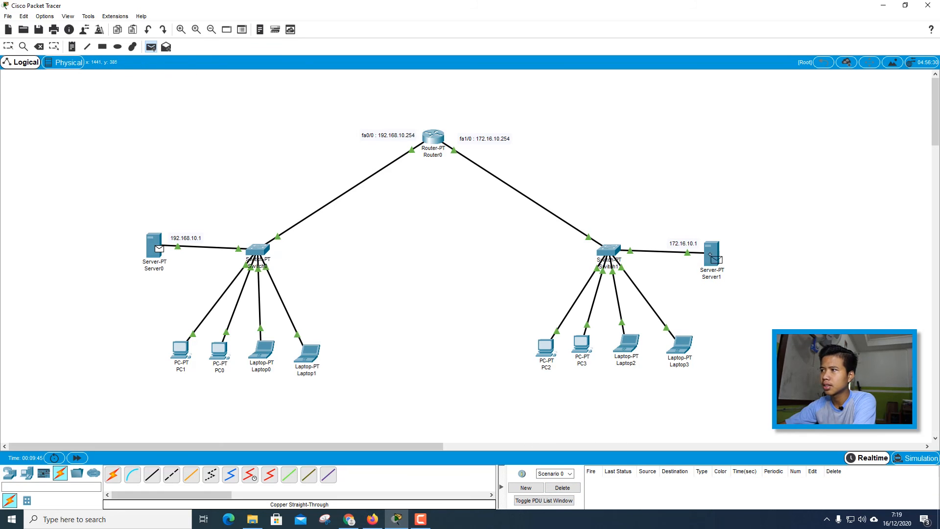
pyautogui.click(711, 254)
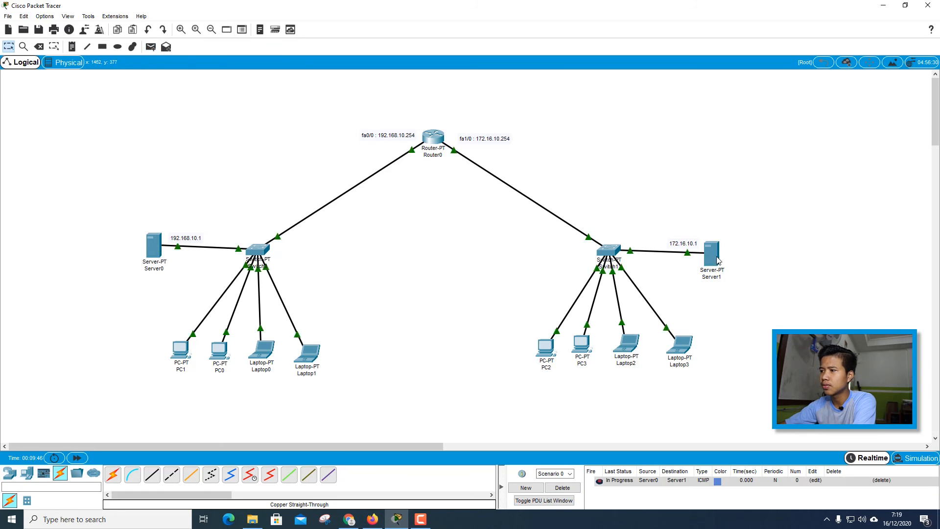
pyautogui.click(151, 47)
pyautogui.click(154, 247)
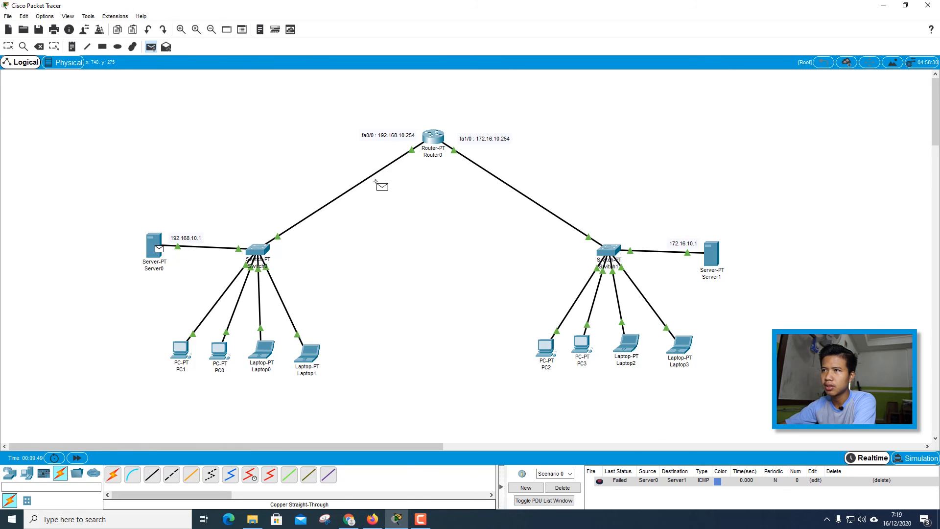
pyautogui.click(716, 255)
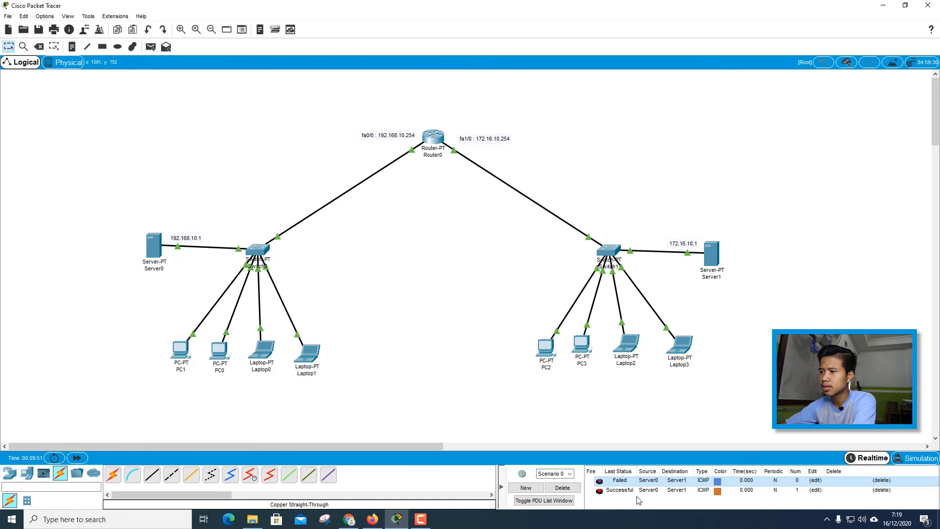
# Step: Send a simple PDU from Laptop0 to PC2 to test their connection
pyautogui.click(150, 47)
pyautogui.click(262, 350)
pyautogui.click(545, 349)
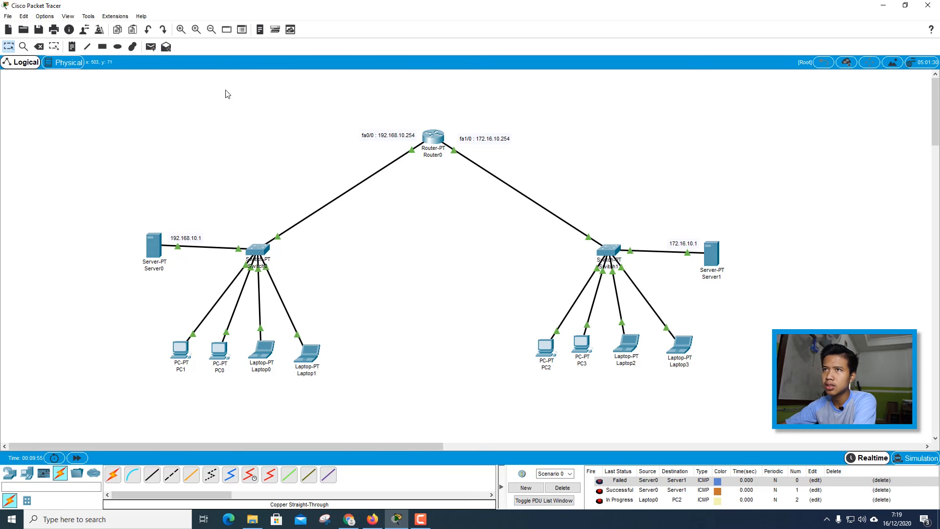
# Step: Clear the PDU list and send a simple PDU from Laptop0 to Laptop2 twice to test their connection
pyautogui.click(150, 47)
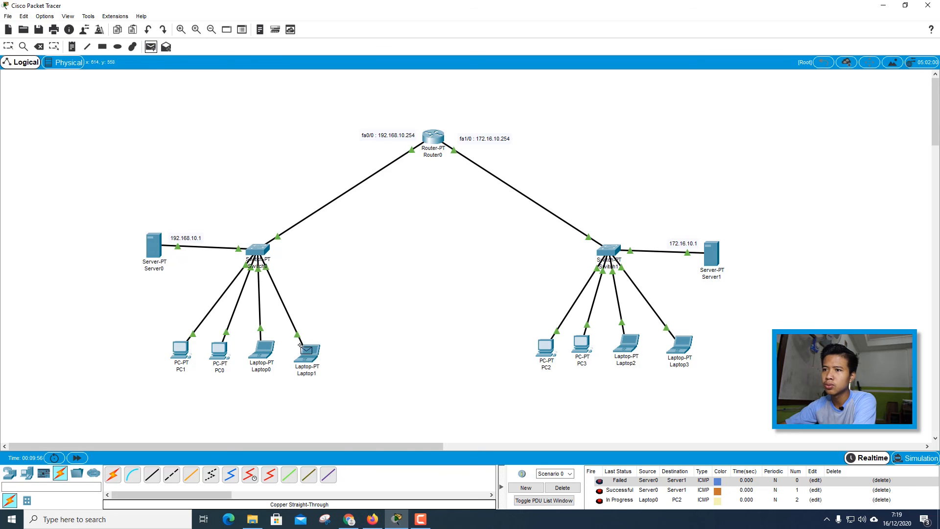
pyautogui.click(564, 487)
pyautogui.click(260, 350)
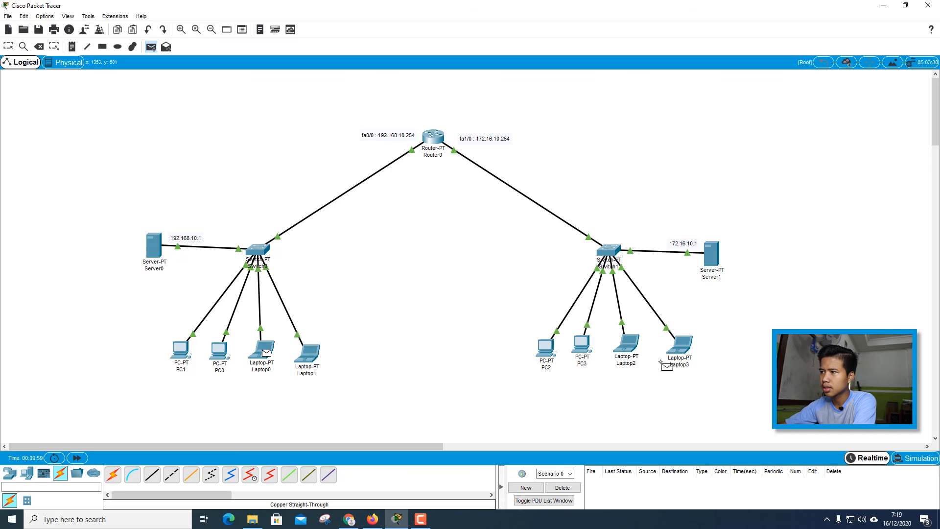
pyautogui.click(636, 346)
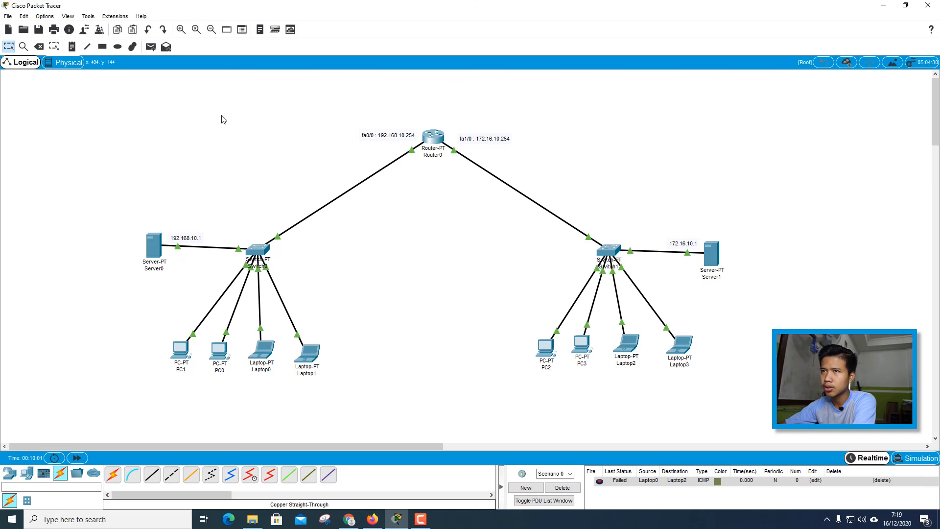
pyautogui.click(151, 47)
pyautogui.click(263, 350)
pyautogui.click(635, 348)
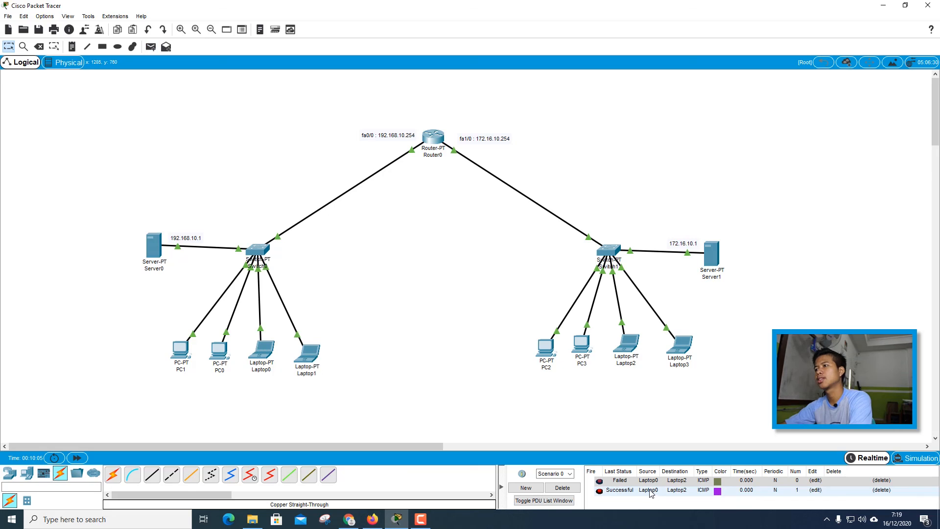